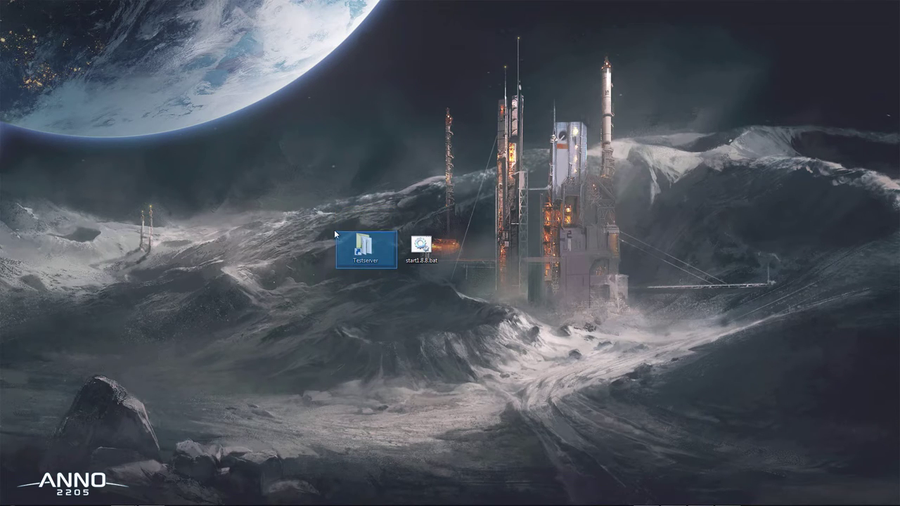
Open the Testserver folder from the desktop and browse its file list down to the start batch files
click(306, 263)
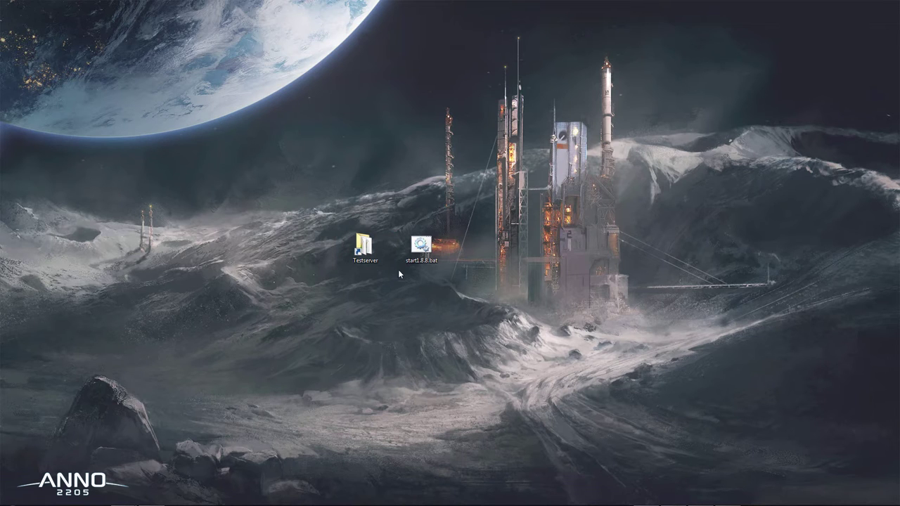
double_click(364, 246)
double_click(335, 128)
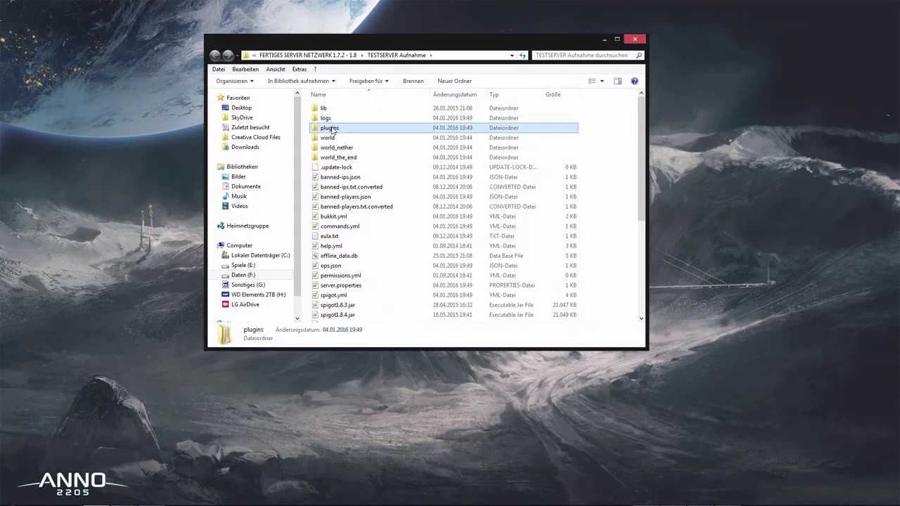
click(215, 56)
scroll(429, 204, down, 5)
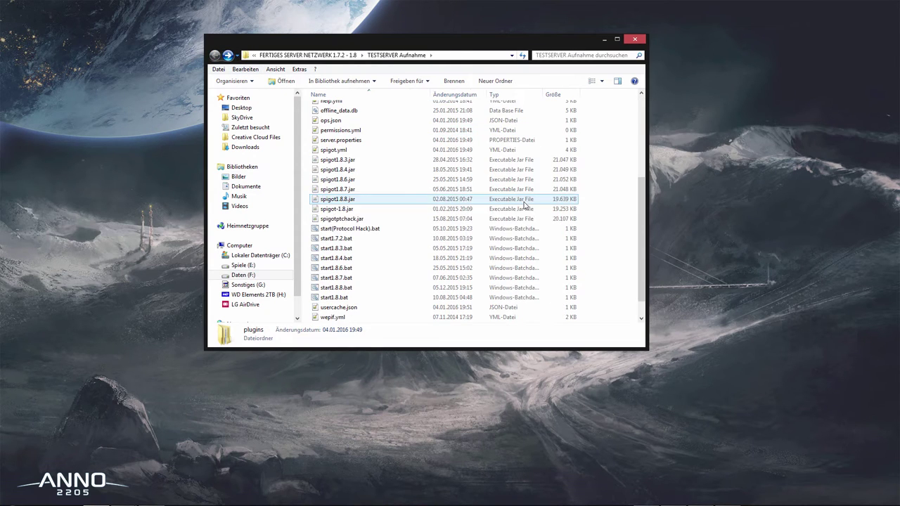
click(212, 250)
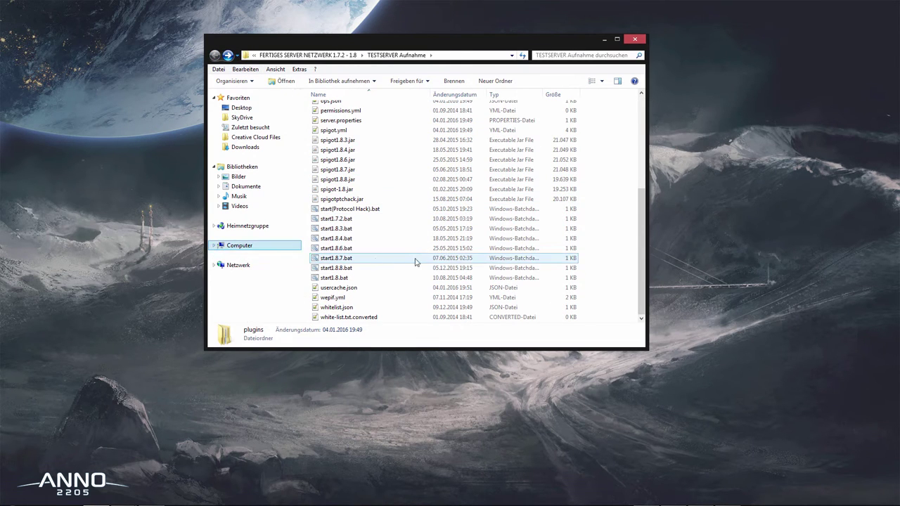
click(537, 282)
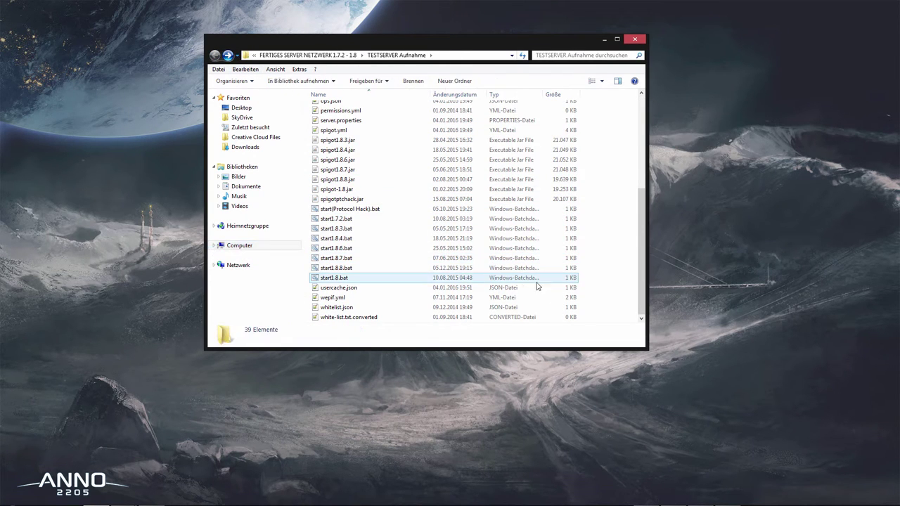
Delete start1.8.8.bat from the server folder and close the folder window
click(364, 270)
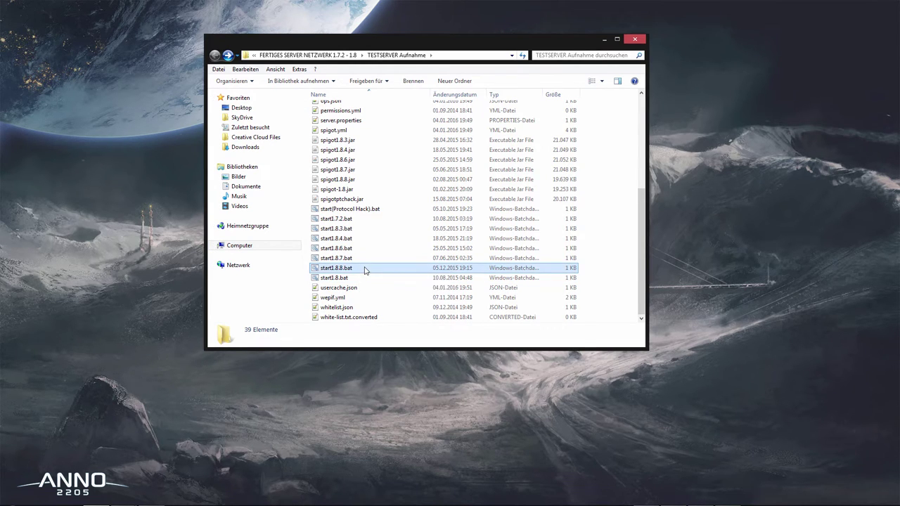
key(Delete)
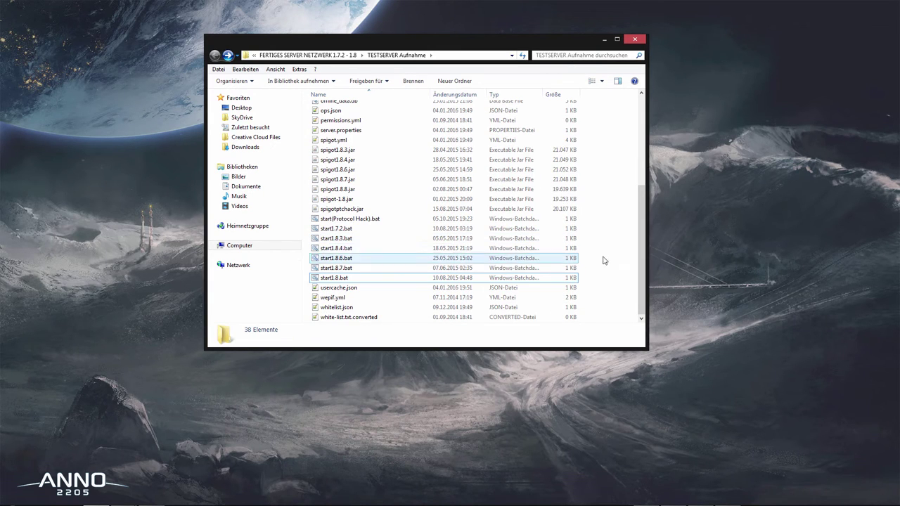
scroll(586, 209, up, 5)
scroll(493, 185, down, 3)
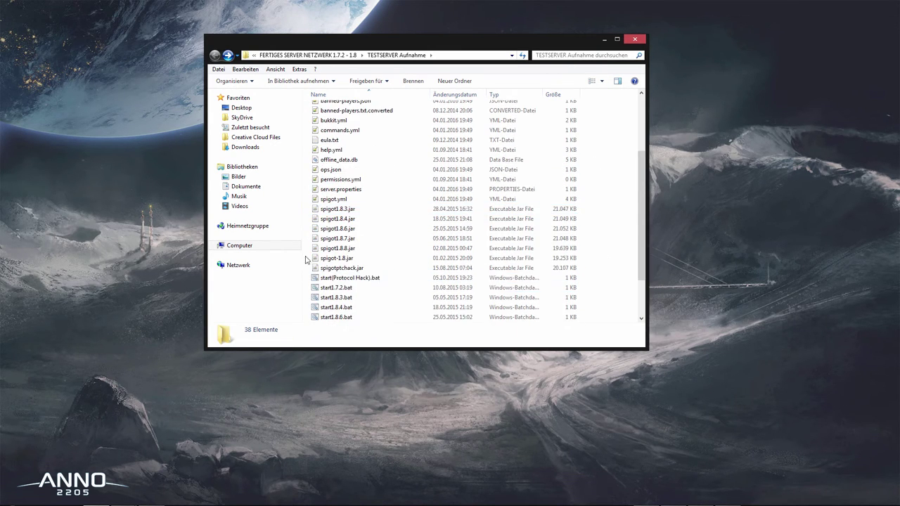
click(635, 40)
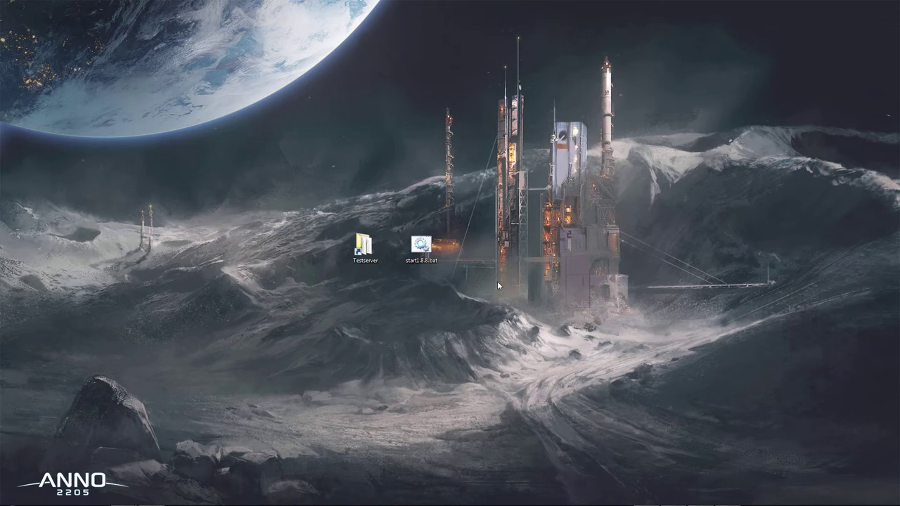
drag(441, 237, 422, 322)
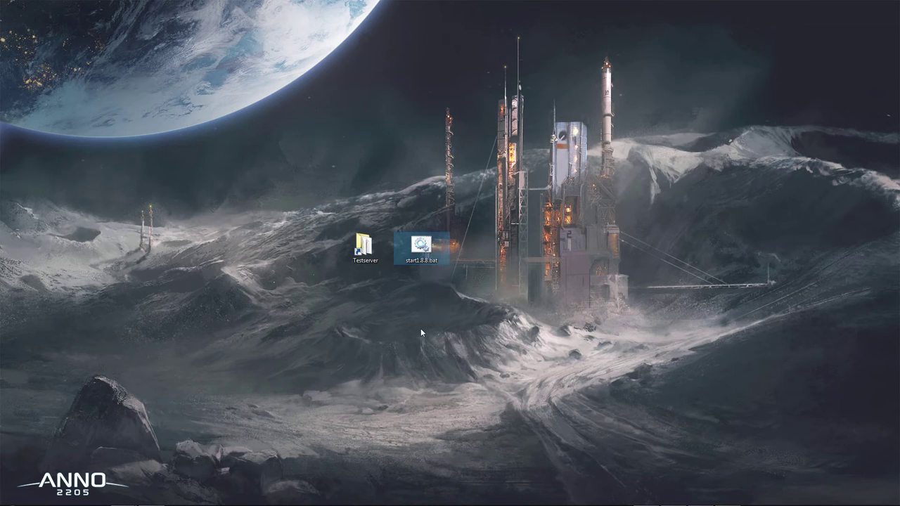
right_click(497, 244)
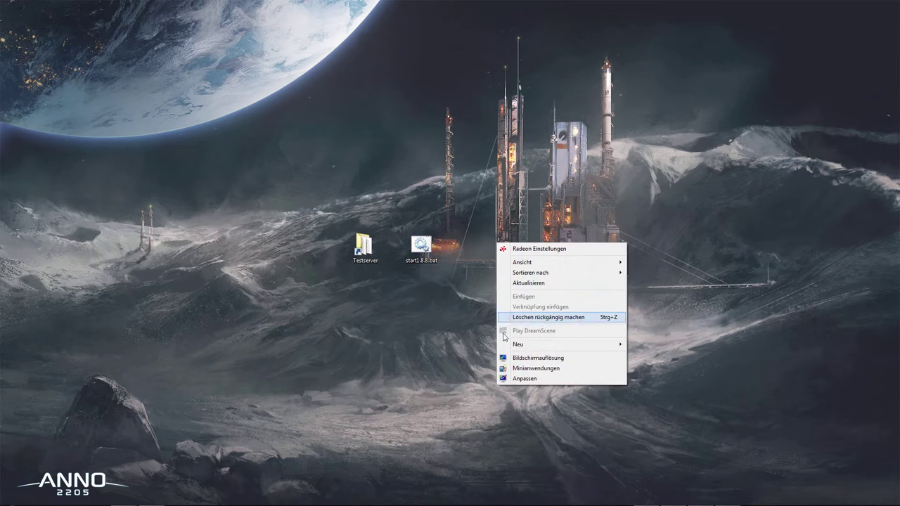
mouse_move(515, 347)
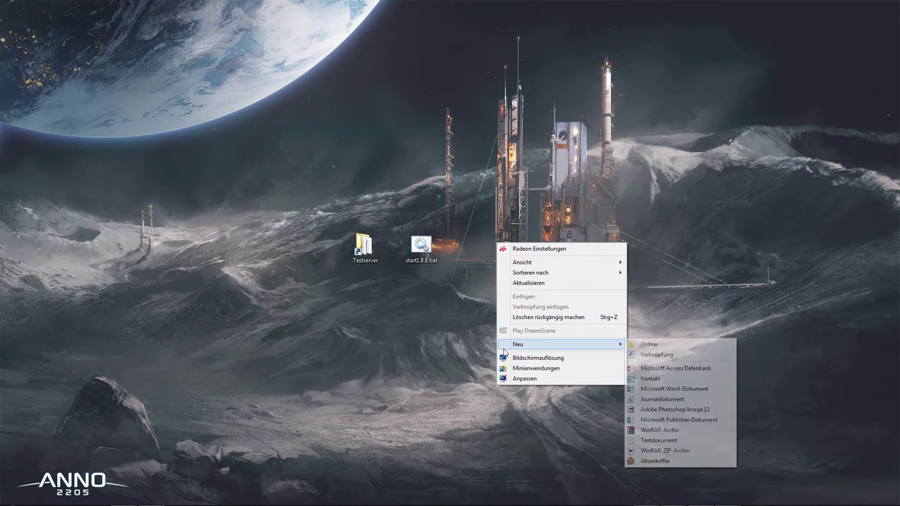
click(484, 315)
drag(453, 303, 389, 217)
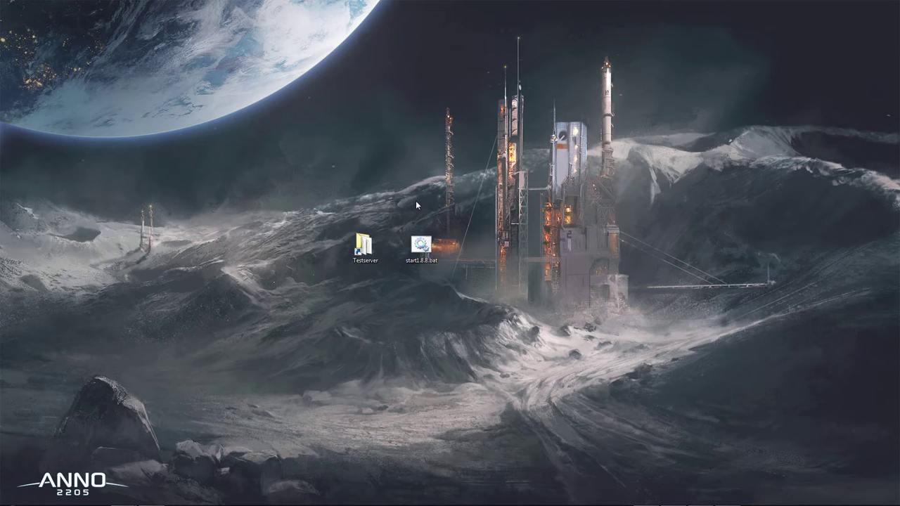
Create a new text document named start.txt on the desktop and open it in Notepad++
right_click(474, 247)
mouse_move(526, 350)
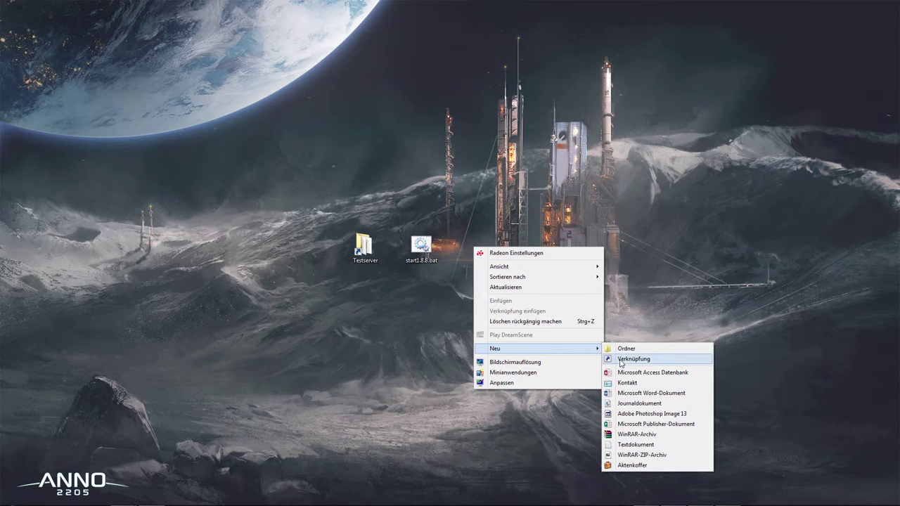
click(635, 444)
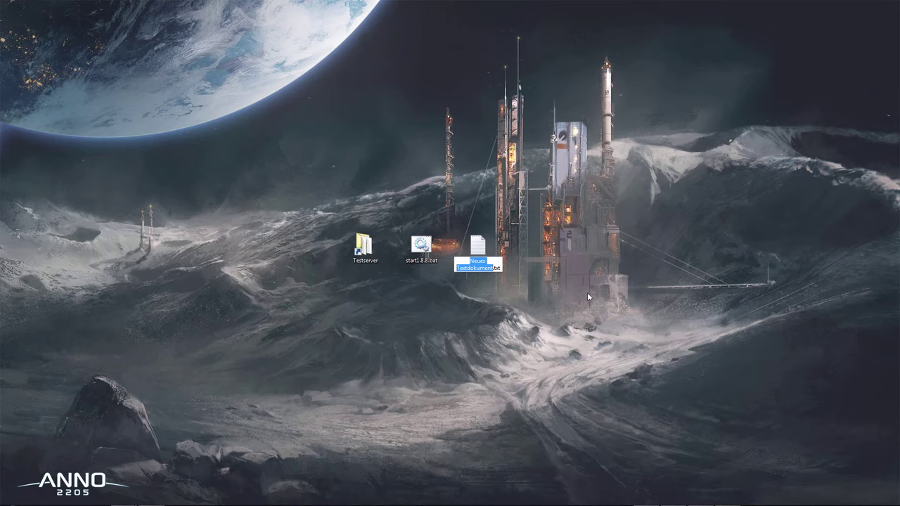
text(start)
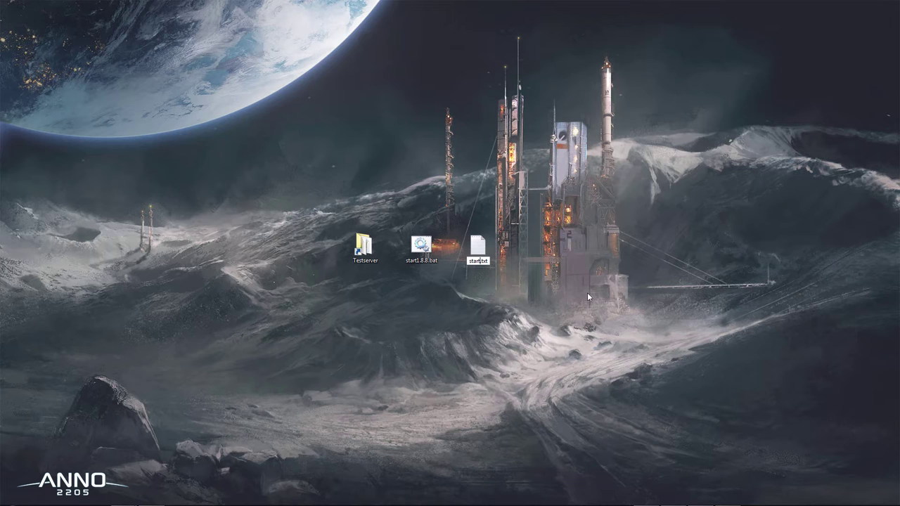
key(Return)
key(Return)
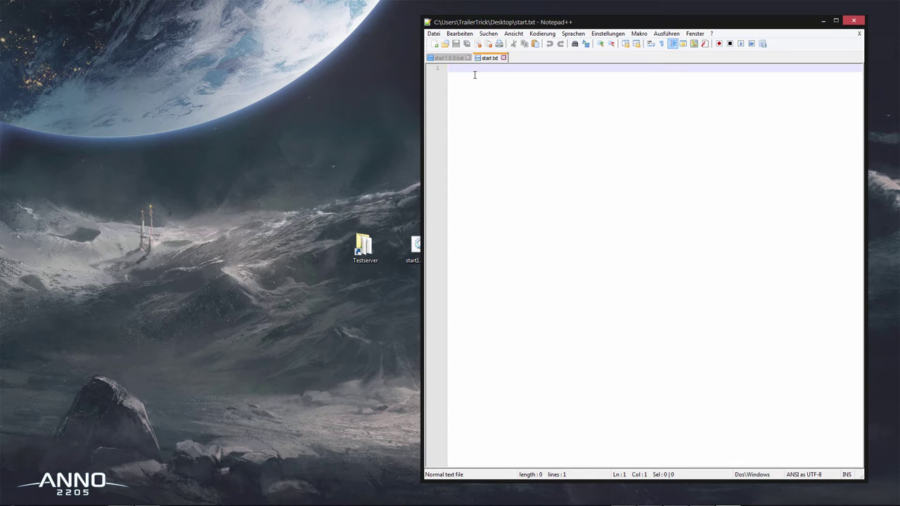
Copy the entire script from start1.8.8.bat into the empty start.txt
mouse_move(484, 23)
mouse_down()
mouse_move(508, 28)
mouse_move(480, 23)
mouse_move(490, 25)
mouse_up()
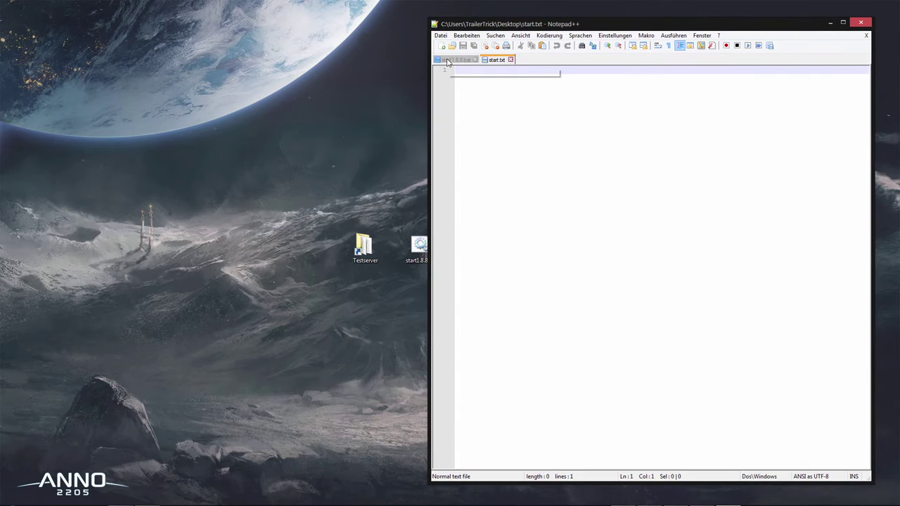
click(454, 60)
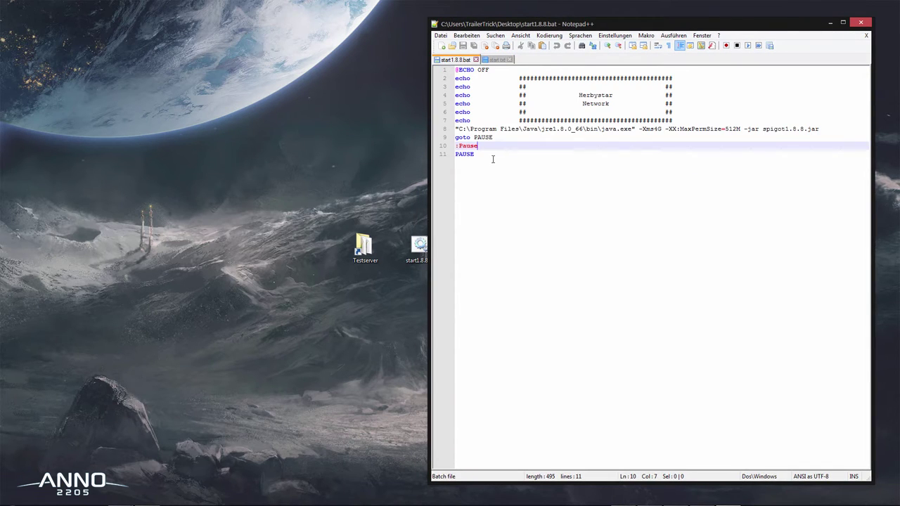
click(493, 159)
key(shift+Up)
key(shift+Up)
key(shift+Up)
key(shift+Up)
key(shift+Up)
key(shift+Up)
key(shift+Up)
key(shift+Up)
key(shift+Up)
key(shift+Up)
key(shift+Home)
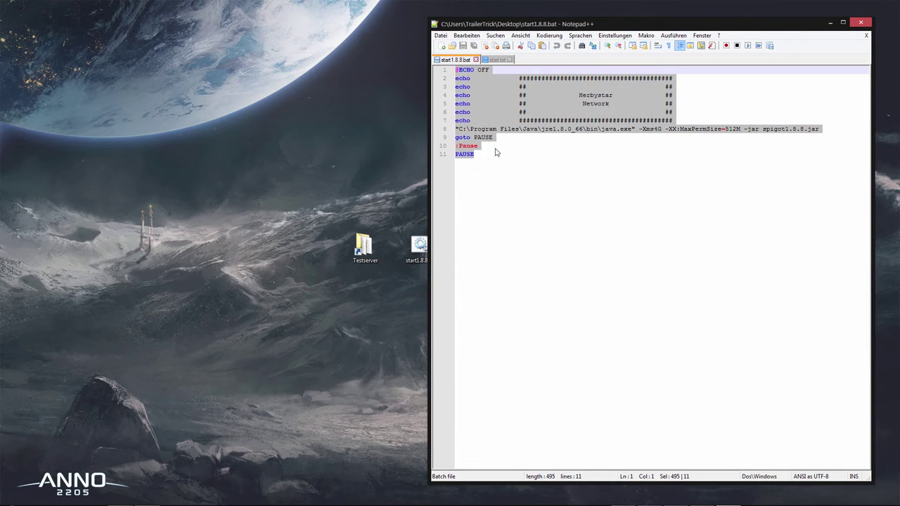
click(496, 59)
text(@ECHO OFF echo              ######################################## echo              ##                                    ## echo              ##              Herbystar             ## echo              ##               Network              ## echo              ##                                    ## echo              ######################################## "C:\Program Files\Java\jre1.8.0_66\bin\java.exe" -Xms4G -XX:MaxPermSize=512M -jar spigot1.8.8.jar goto PAUSE :Pause PAUSE)
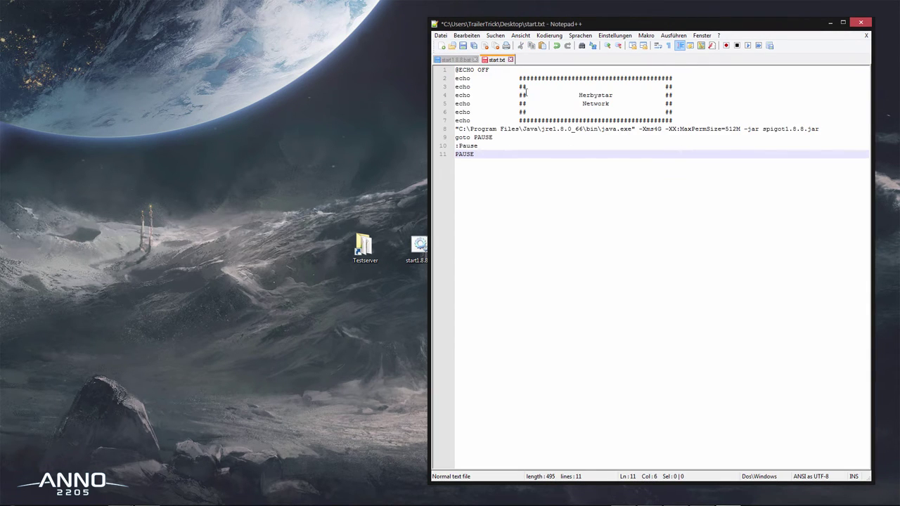
Delete the echo banner in lines 2 to 7 of start.txt, leaving no blank line behind
drag(457, 70, 479, 155)
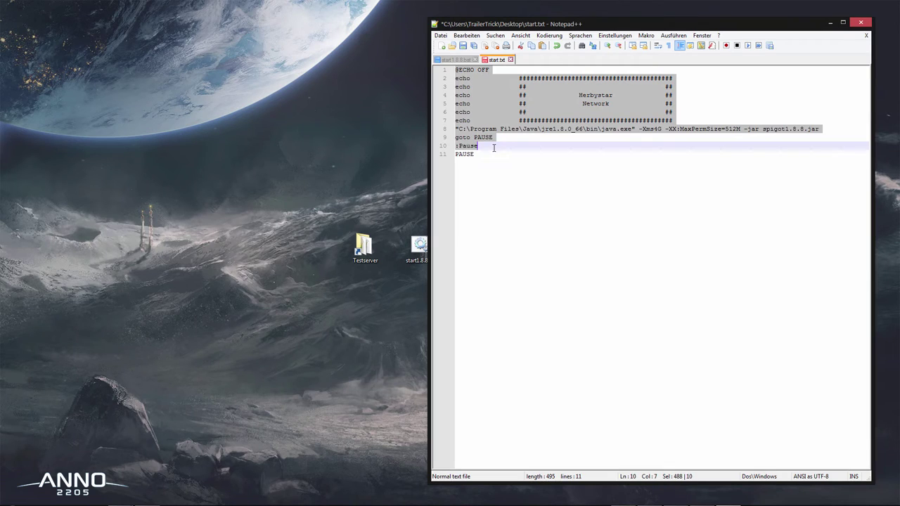
click(531, 87)
drag(690, 119, 426, 78)
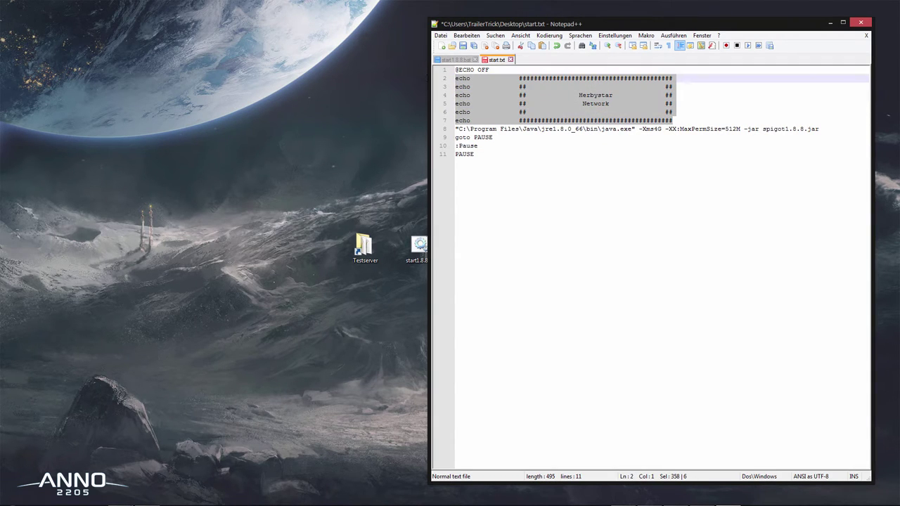
key(BackSpace)
key(BackSpace)
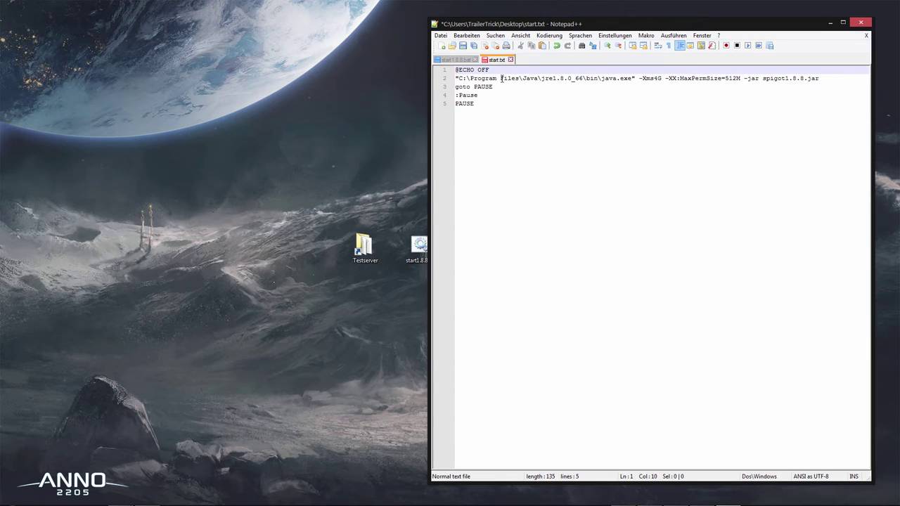
Remove the goto PAUSE, :Pause and PAUSE lines and the leftover empty line from the end of start.txt
drag(487, 104, 434, 88)
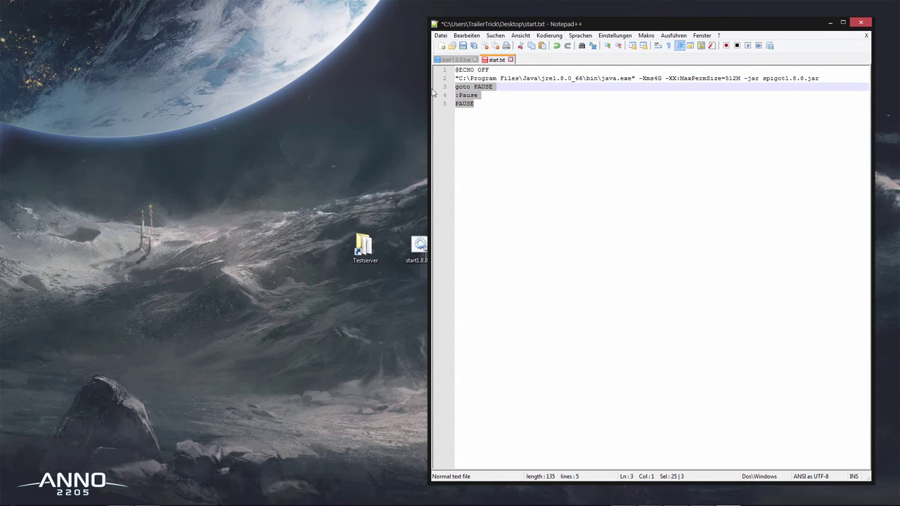
key(BackSpace)
key(BackSpace)
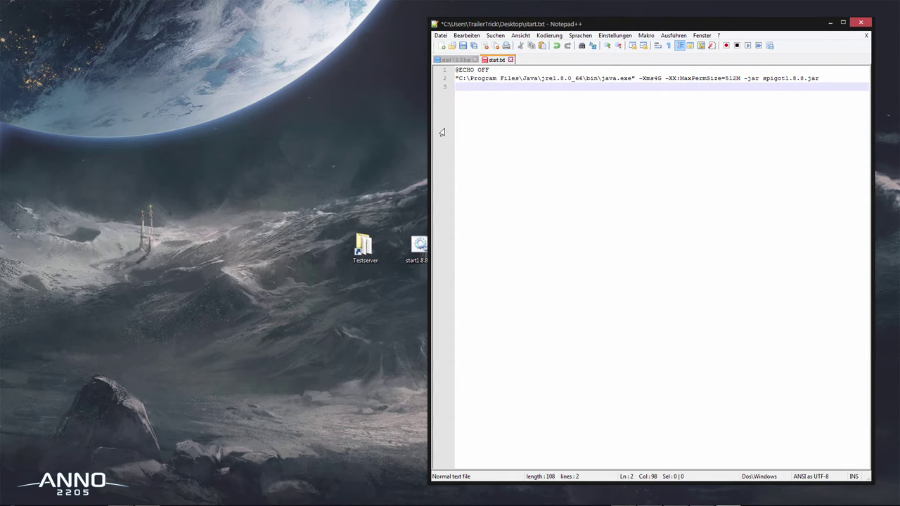
Highlight the java.exe path in line 2 of start.txt, and its C:\Program Files portion on its own
click(460, 78)
drag(459, 79, 628, 78)
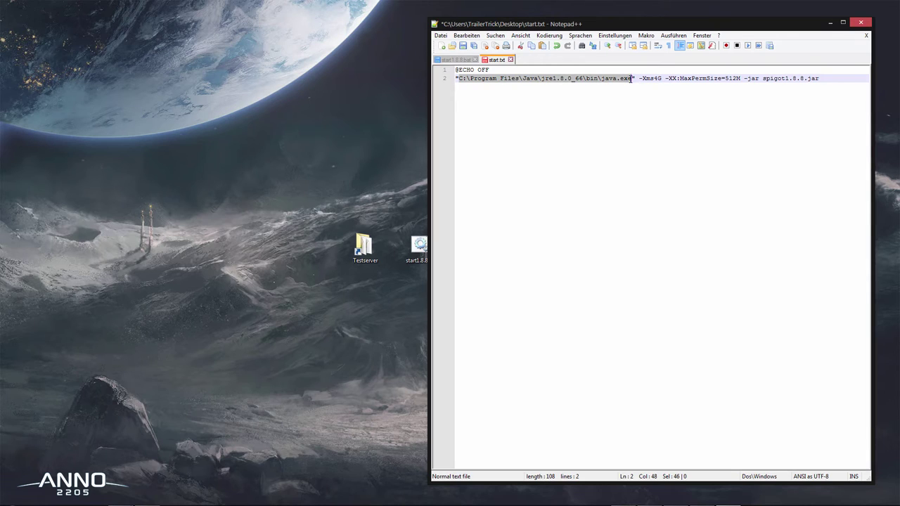
click(512, 79)
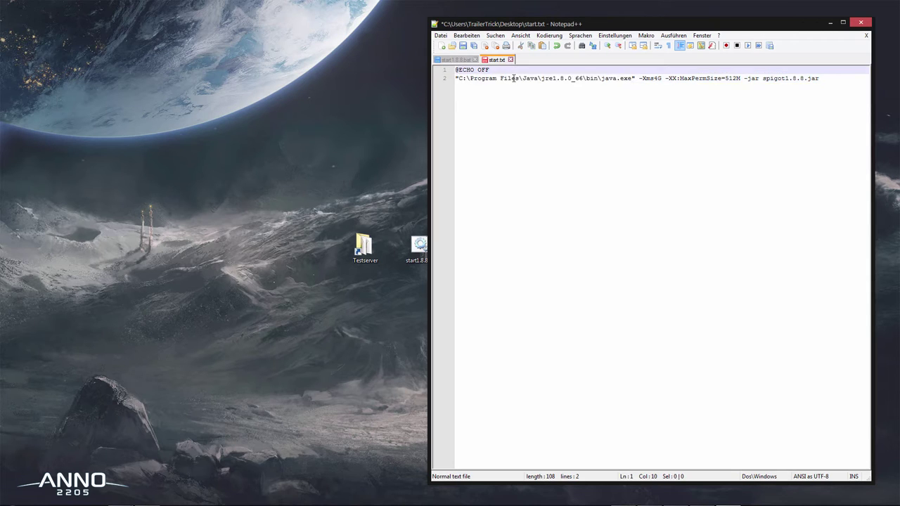
drag(461, 79, 531, 79)
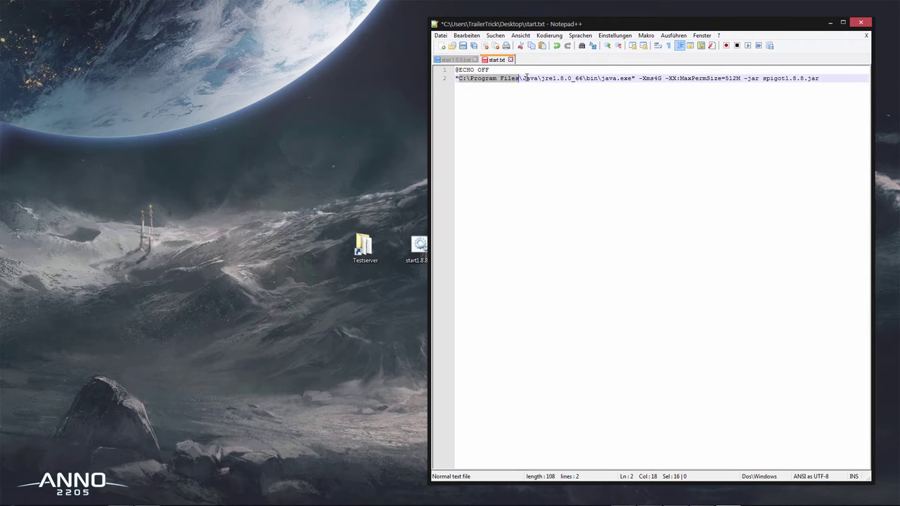
click(547, 77)
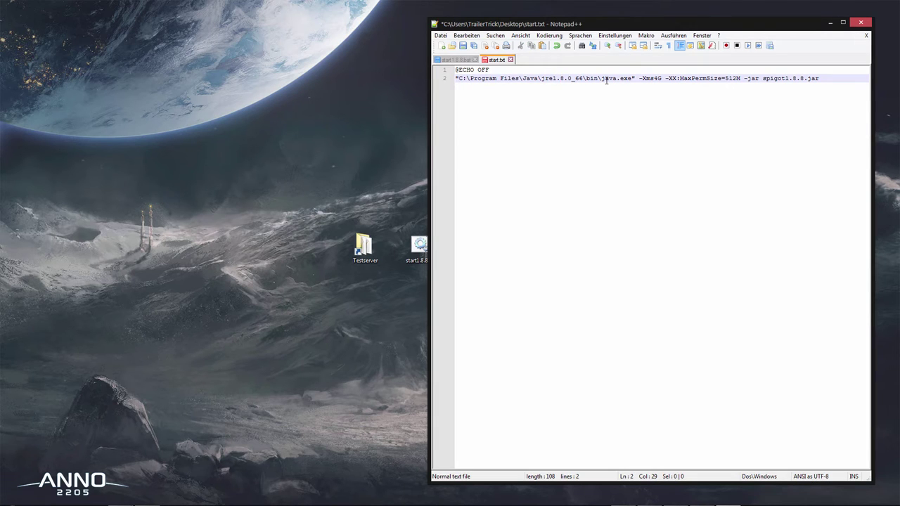
Browse in Windows Explorer to the C:\Program Files\Java folder, placing the Explorer window so the script stays readable
click(11, 495)
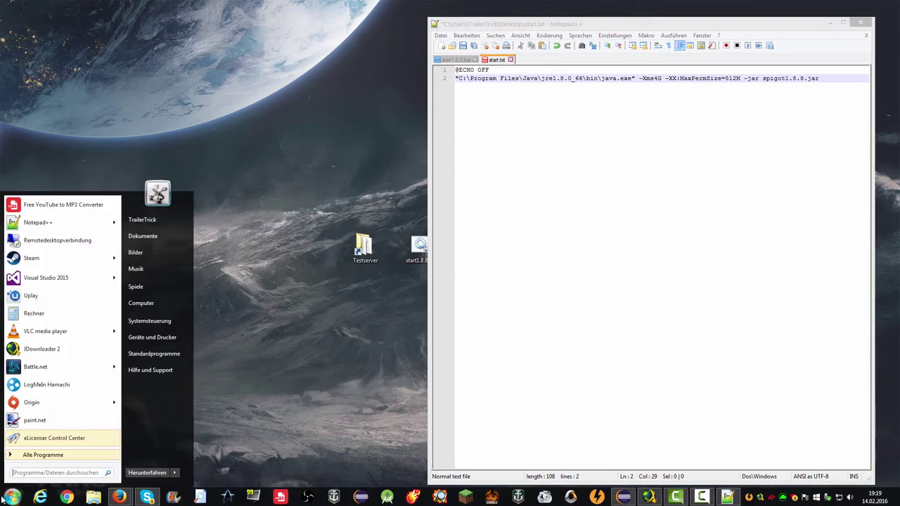
click(141, 303)
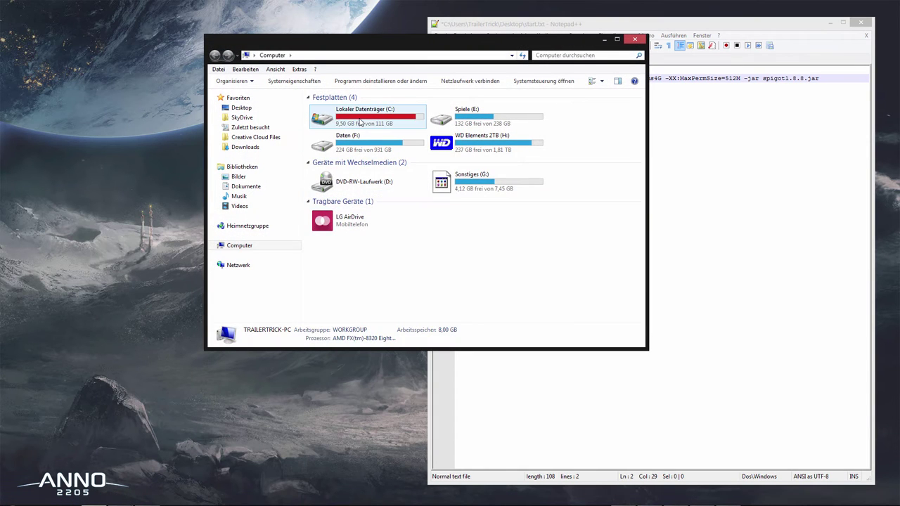
double_click(355, 117)
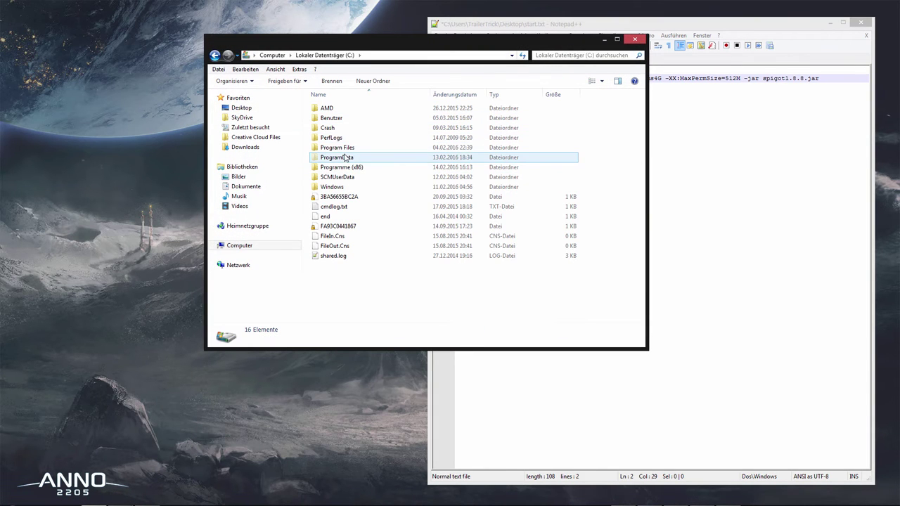
double_click(376, 37)
drag(372, 7, 325, 113)
double_click(258, 229)
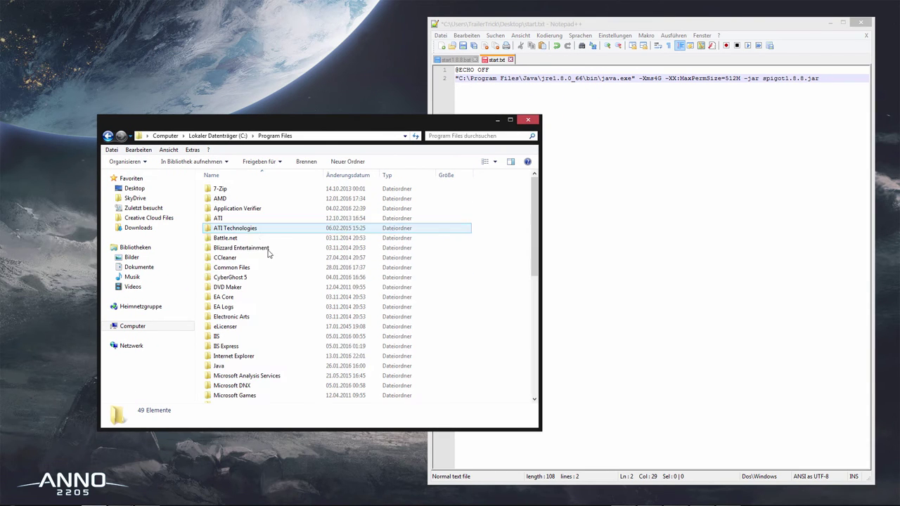
scroll(292, 218, down, 4)
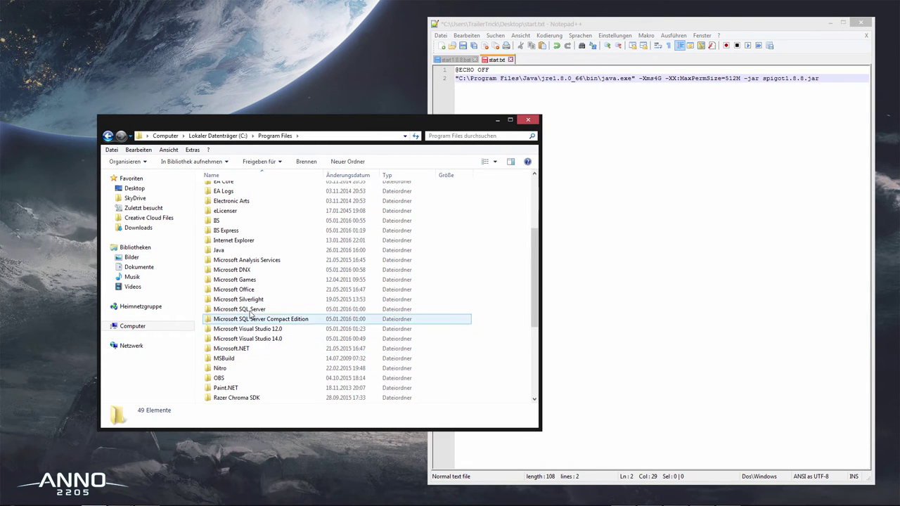
double_click(229, 251)
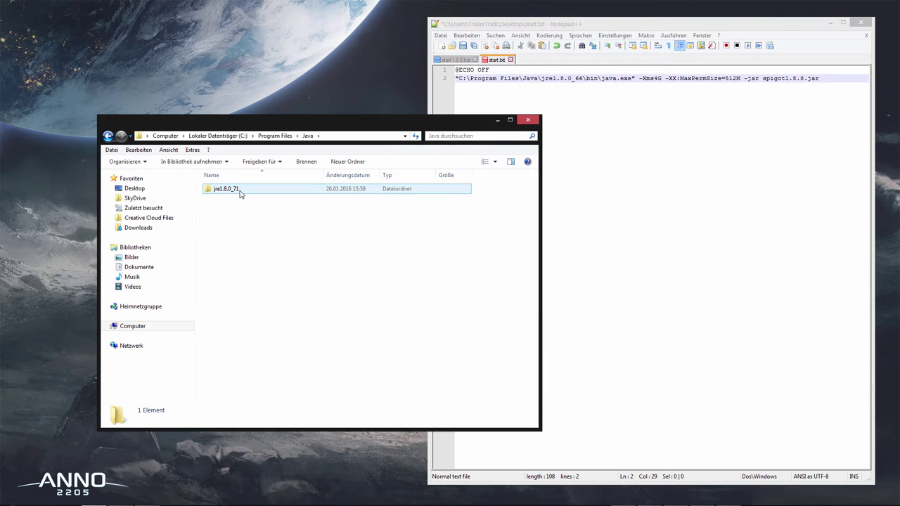
Locate java.exe in the bin folder of jre1.8.0_71 and copy that folder's full path
double_click(240, 191)
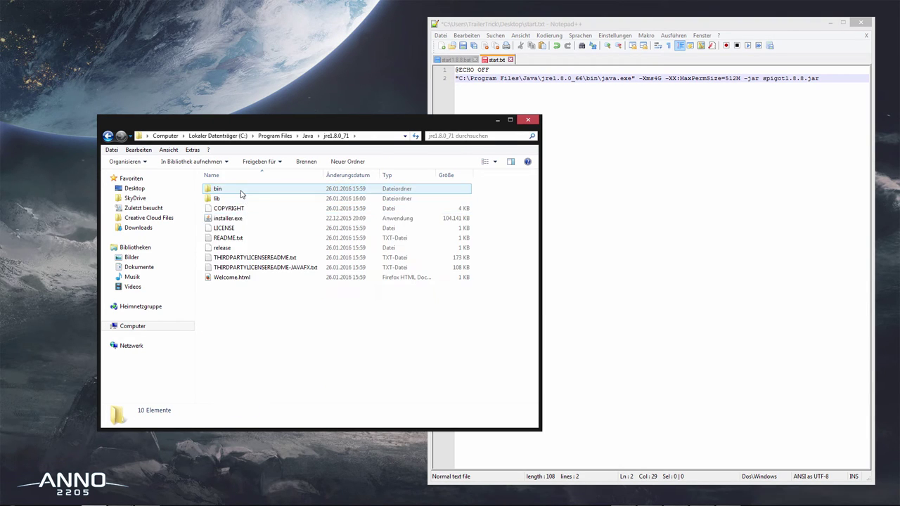
click(240, 190)
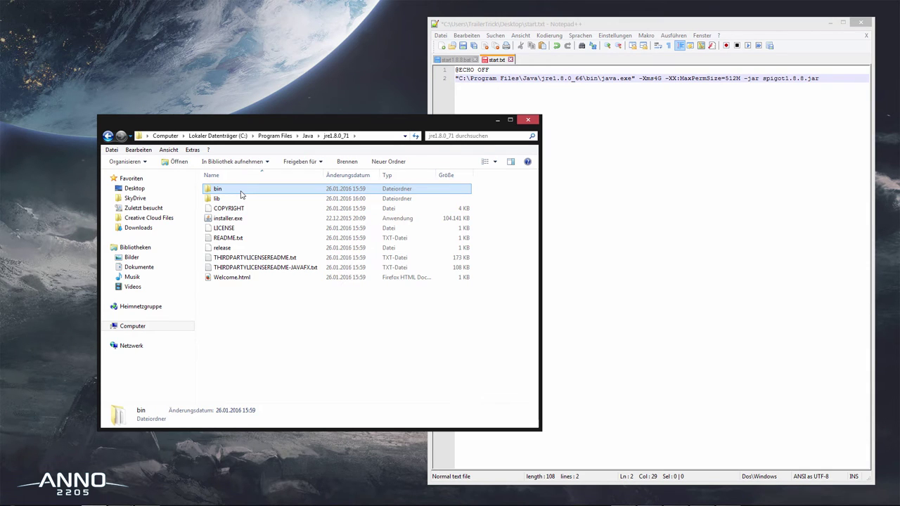
double_click(241, 194)
scroll(261, 285, down, 3)
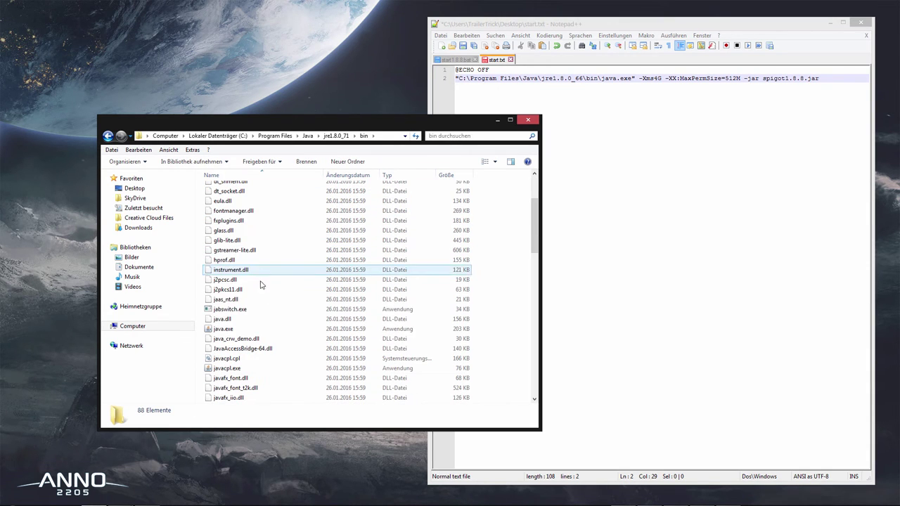
click(257, 331)
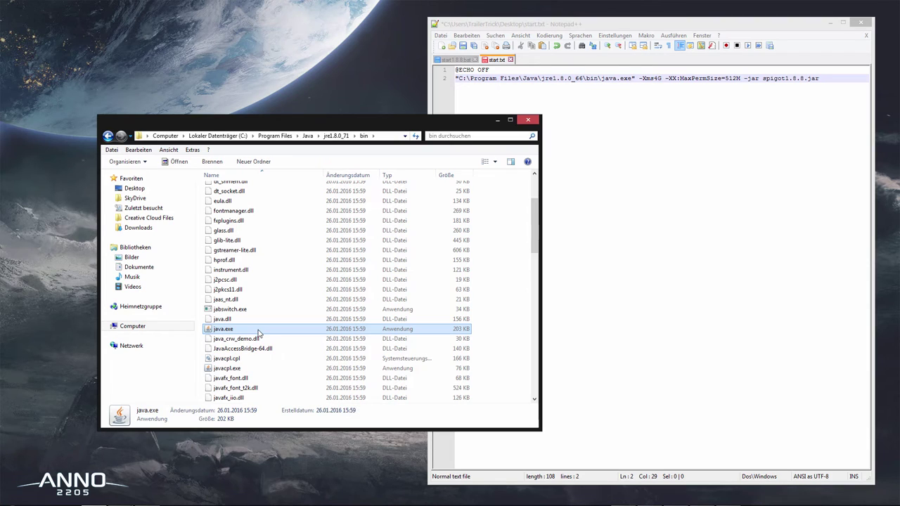
click(383, 137)
key(ctrl+c)
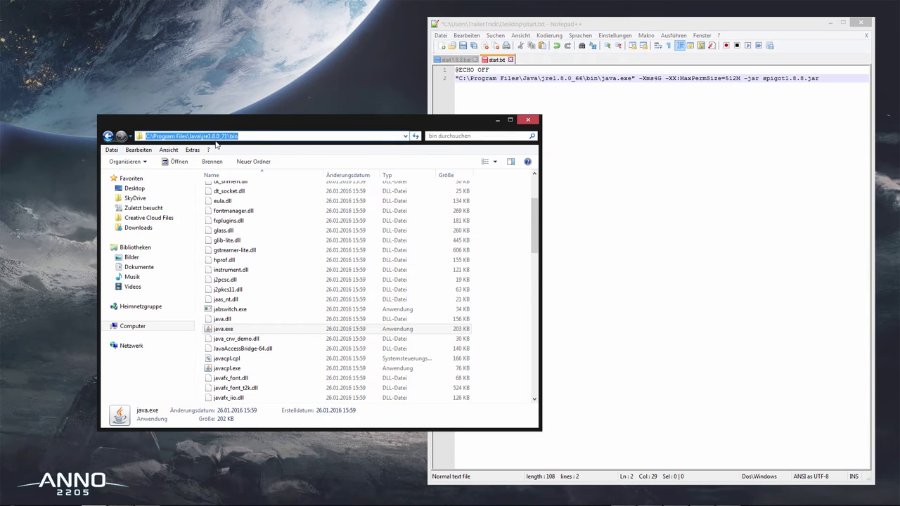
Replace the folder path before java.exe in line 2 of start.txt with C:\Program Files\Java\jre1.8.0_71\bin\ and close the Explorer window
double_click(655, 89)
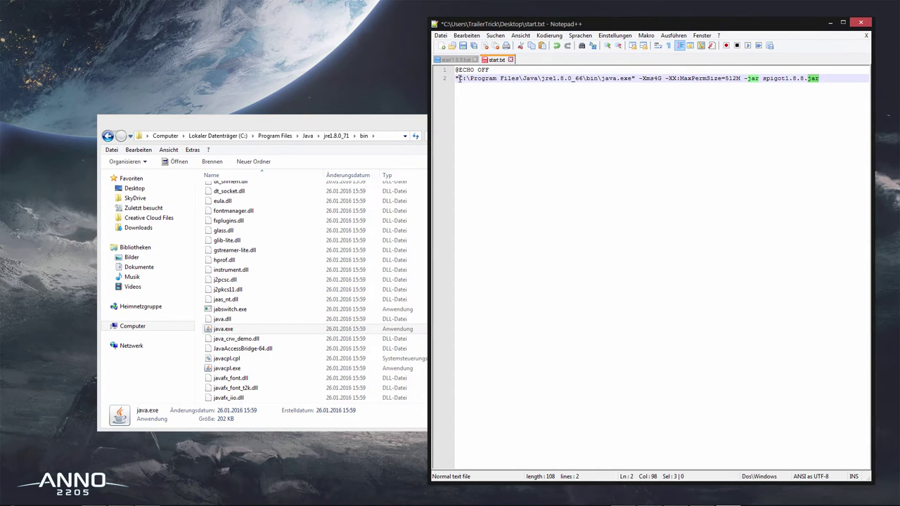
drag(459, 78, 601, 78)
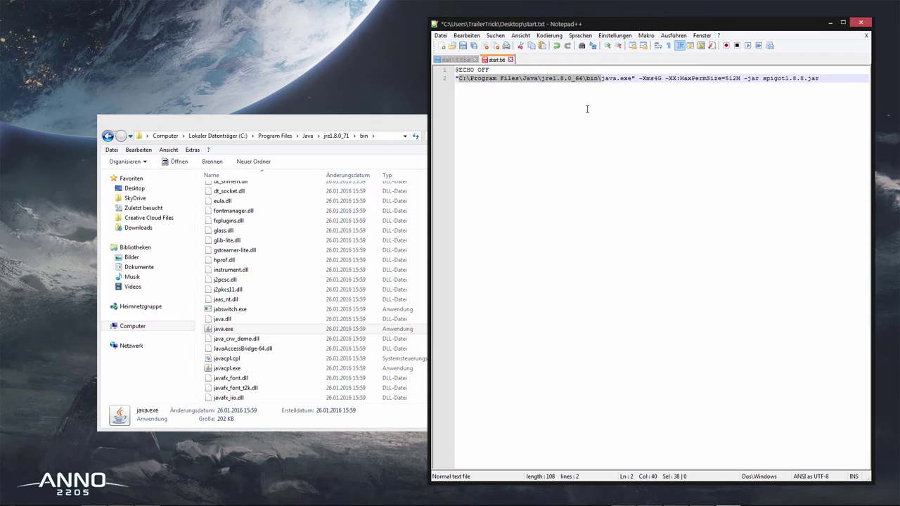
key(ctrl+v)
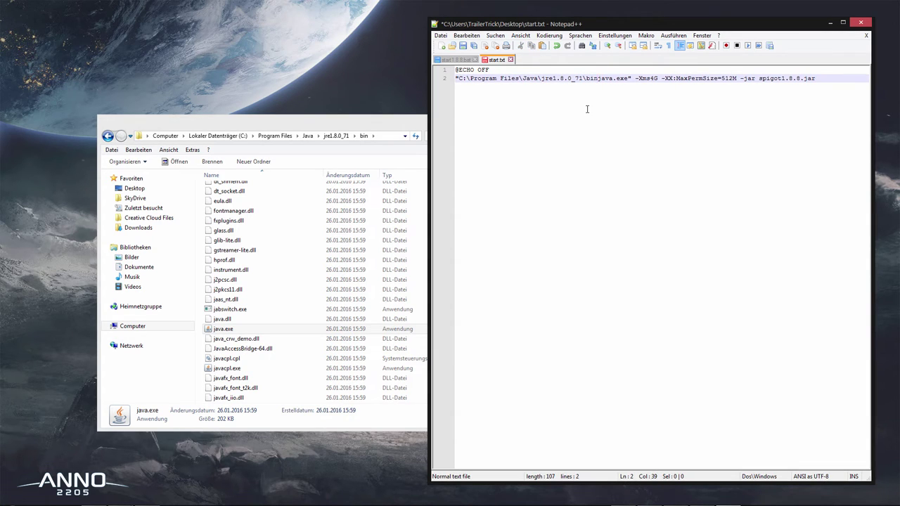
text(\)
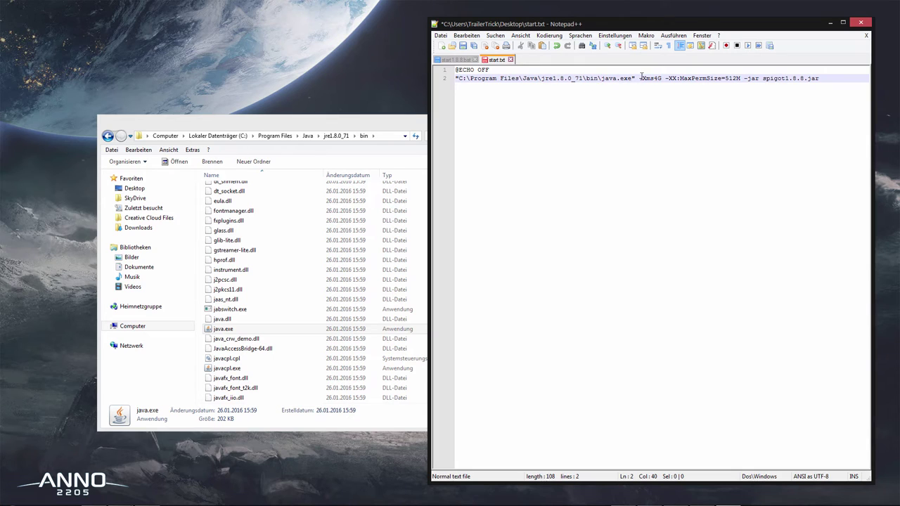
click(214, 329)
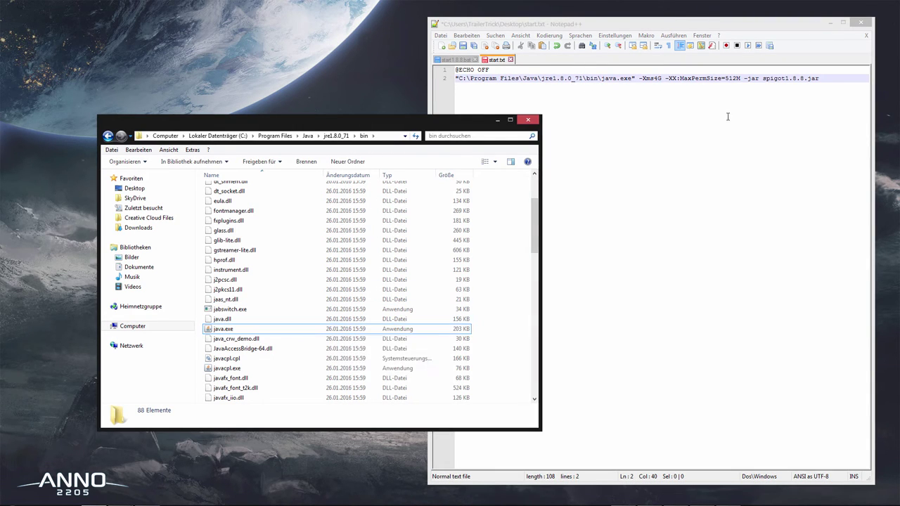
click(728, 117)
click(413, 126)
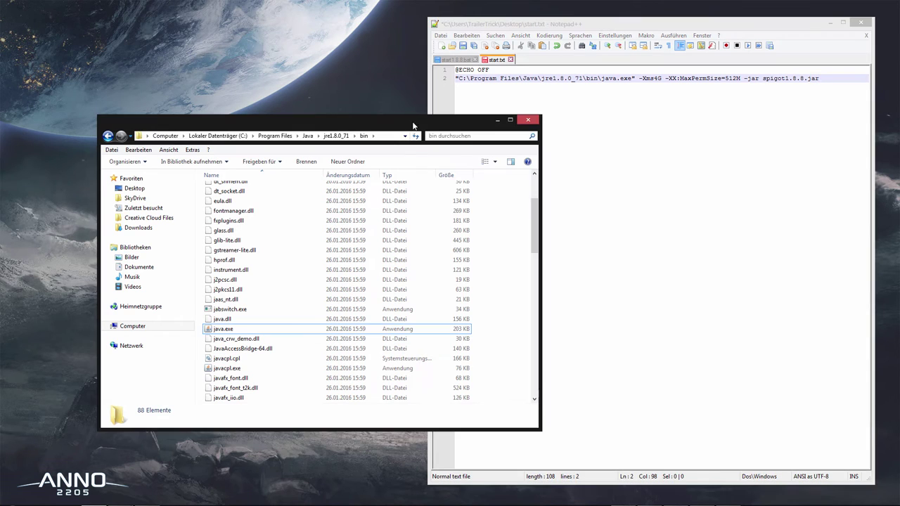
click(532, 125)
Examine the parts of the launch command in line 2: the java.exe path, -Xms4G, the -jar option and spigot1.8.8.jar
click(638, 78)
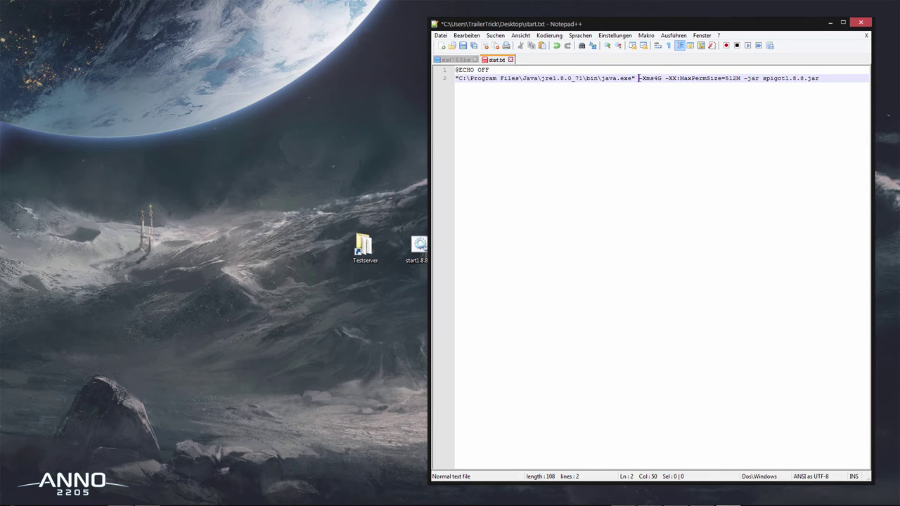
drag(640, 78, 456, 78)
double_click(659, 78)
triple_click(660, 78)
key(End)
double_click(659, 78)
click(741, 79)
drag(744, 82, 747, 80)
click(760, 82)
drag(831, 76, 762, 79)
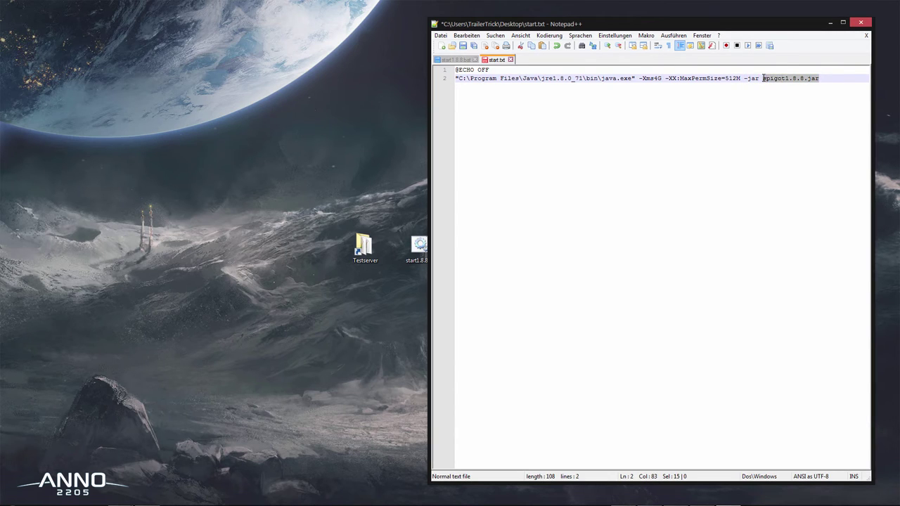
key(Right)
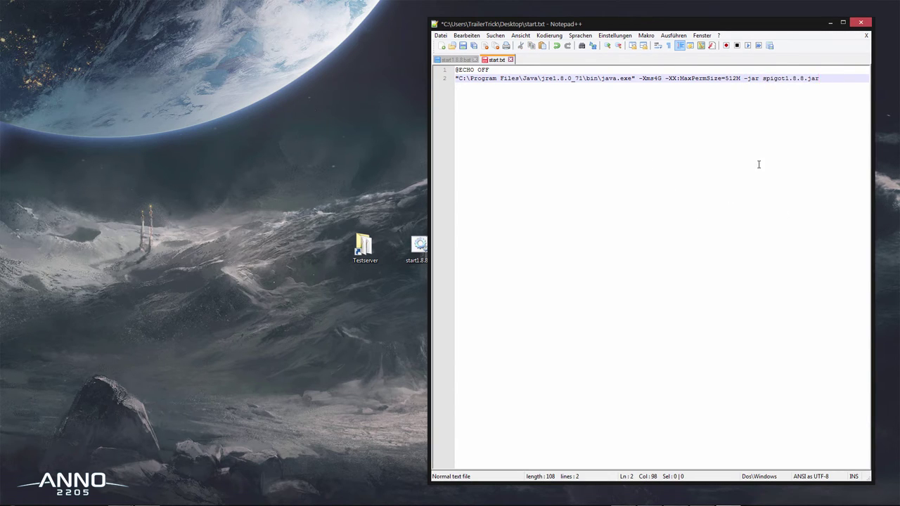
Highlight spigot1.8.8.jar in line 2 and compare it with the jar files in the Testserver folder, closing the folder again
drag(828, 78, 764, 79)
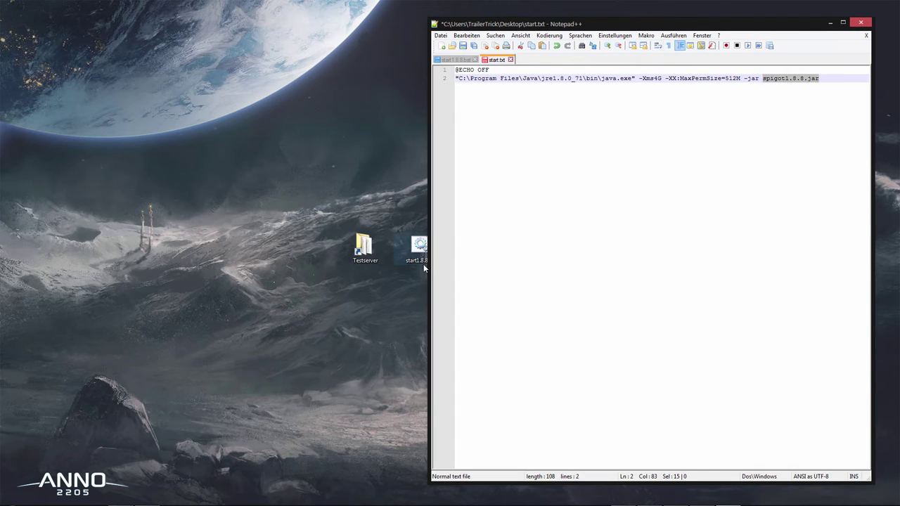
double_click(362, 245)
scroll(336, 230, down, 5)
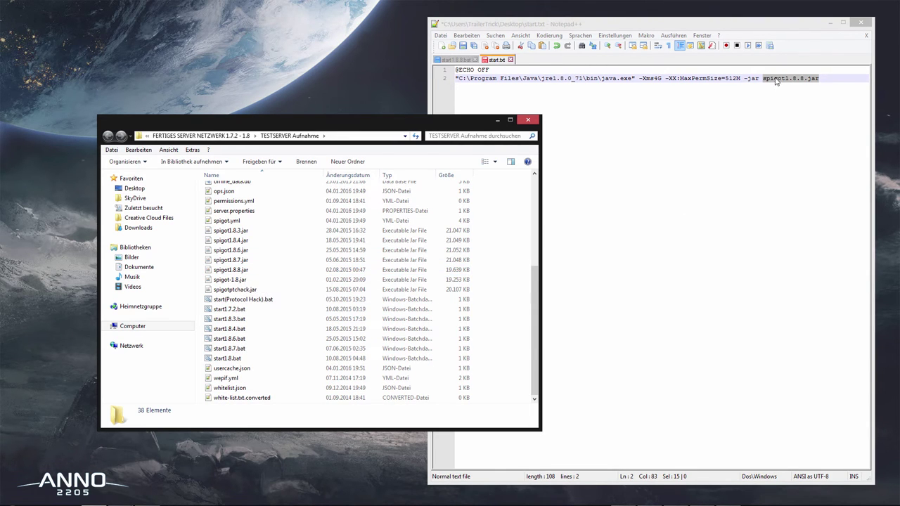
click(529, 120)
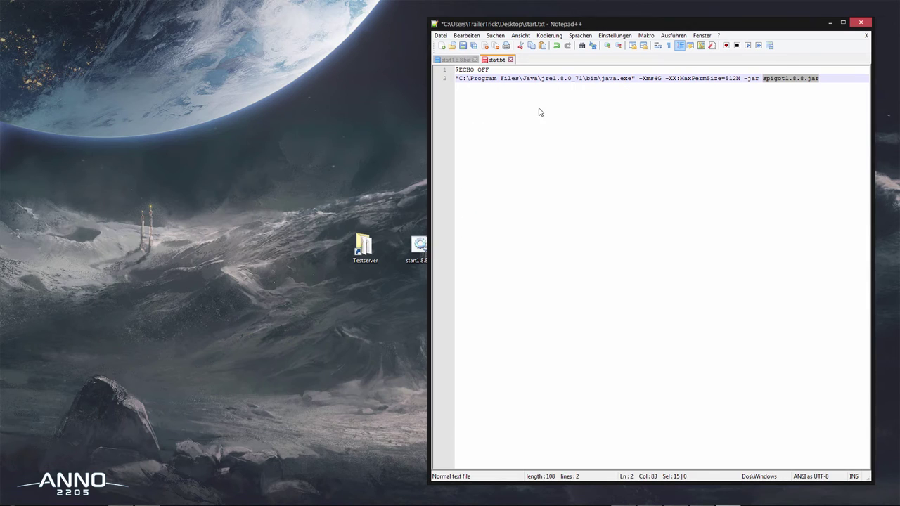
click(553, 96)
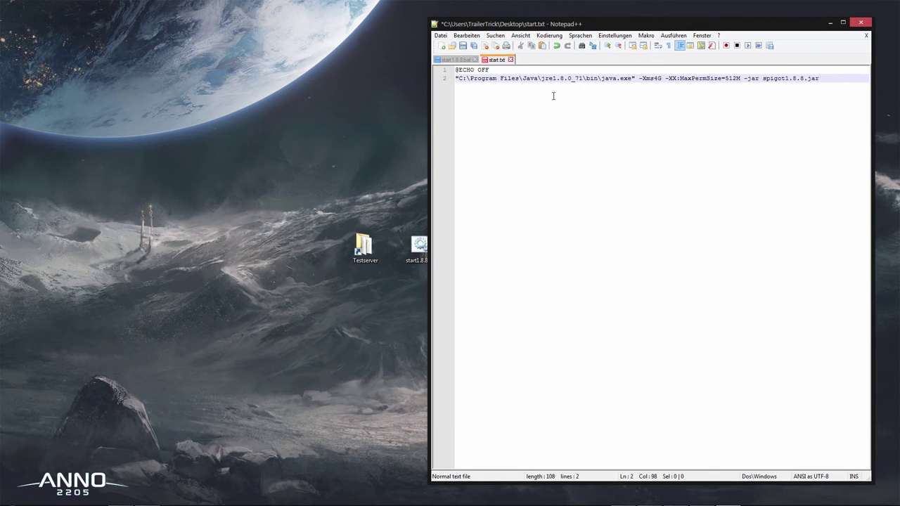
Save start.txt and also save the script to the Desktop as the batch file start.bat
click(463, 47)
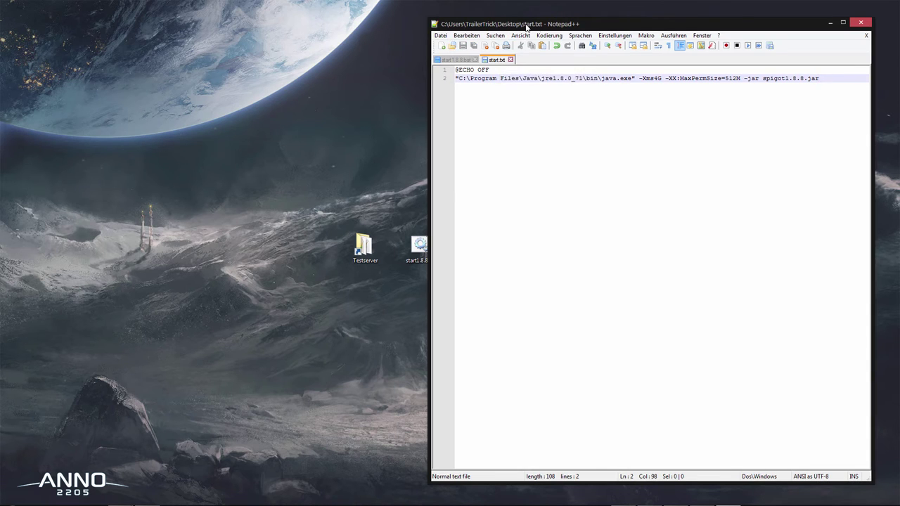
drag(524, 25, 590, 34)
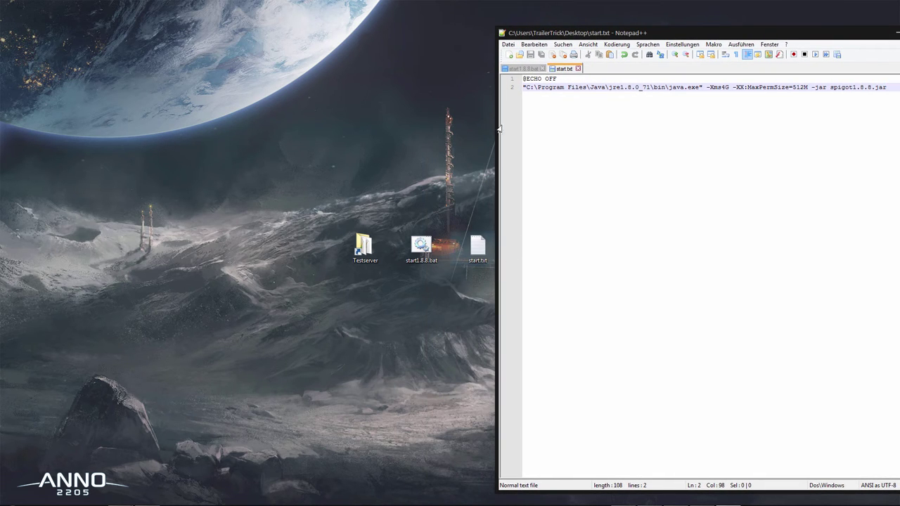
drag(532, 33, 507, 26)
click(484, 37)
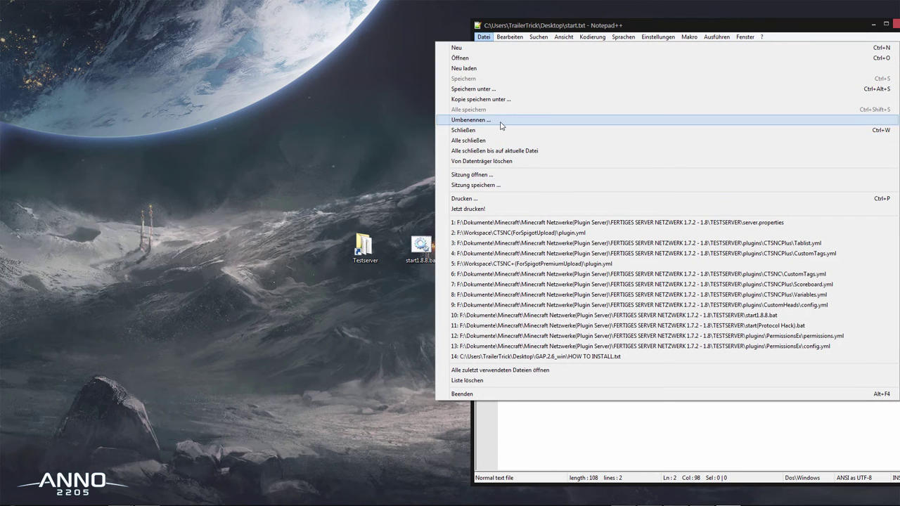
click(493, 90)
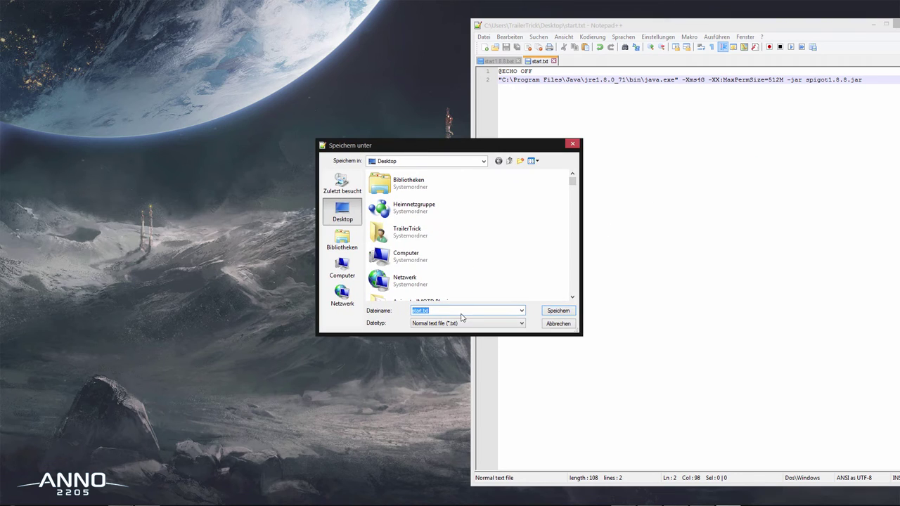
click(462, 325)
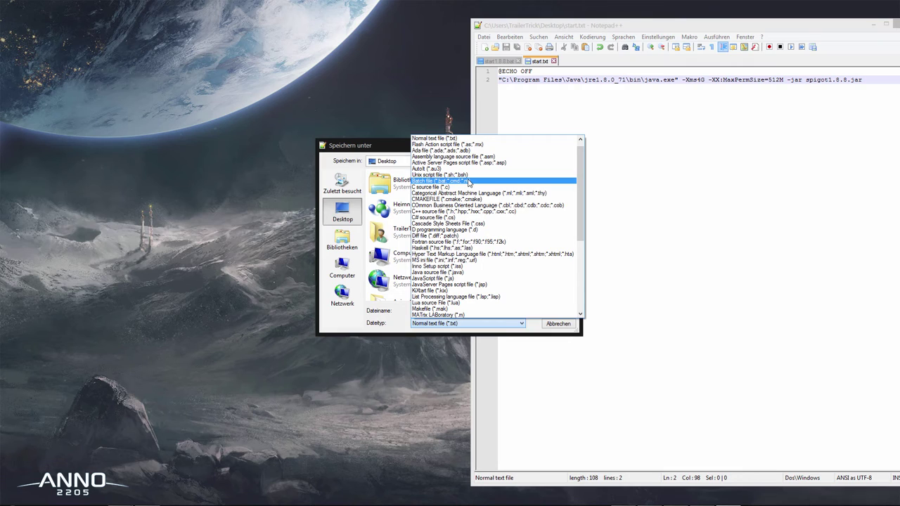
click(468, 181)
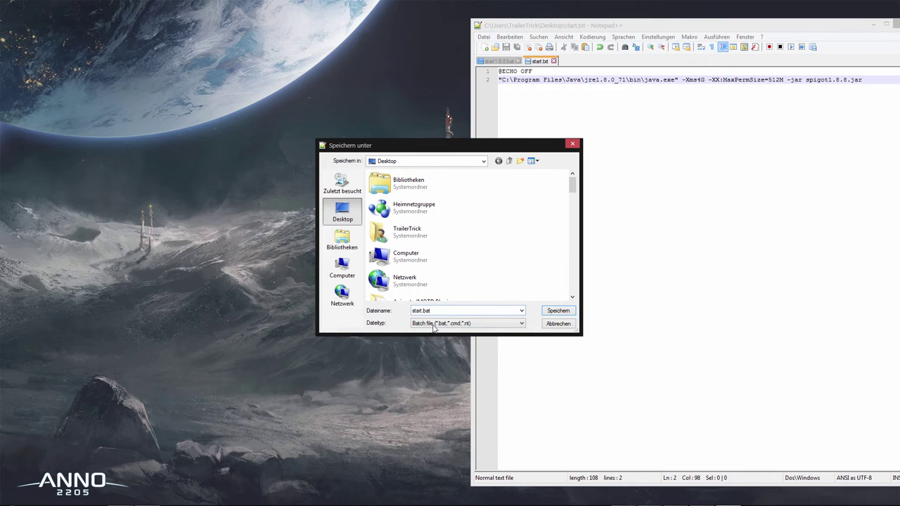
click(558, 311)
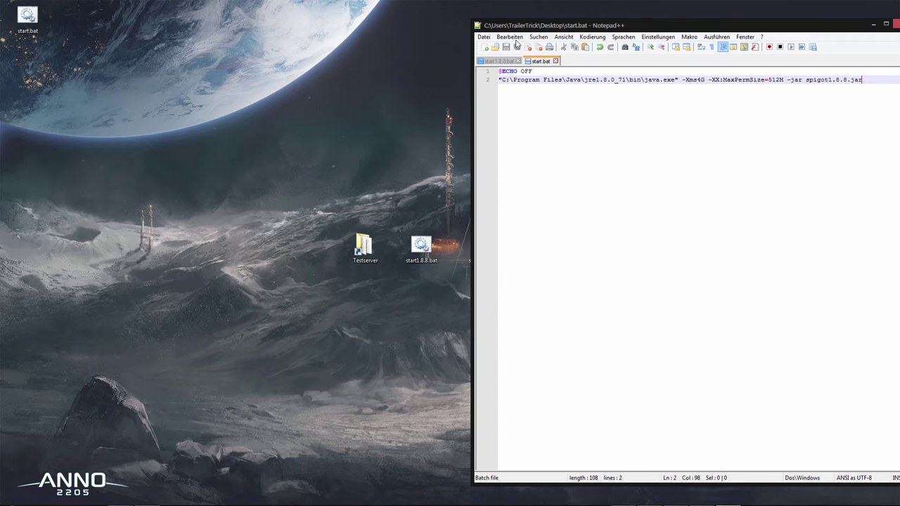
Place the start.bat icon beside the Testserver shortcut on the desktop and move the editor window back over the other icons
drag(32, 19, 320, 261)
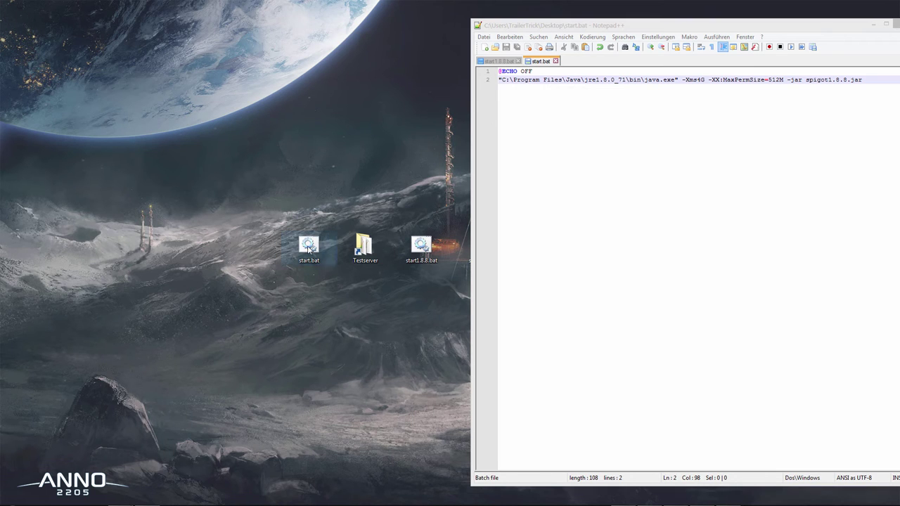
click(645, 233)
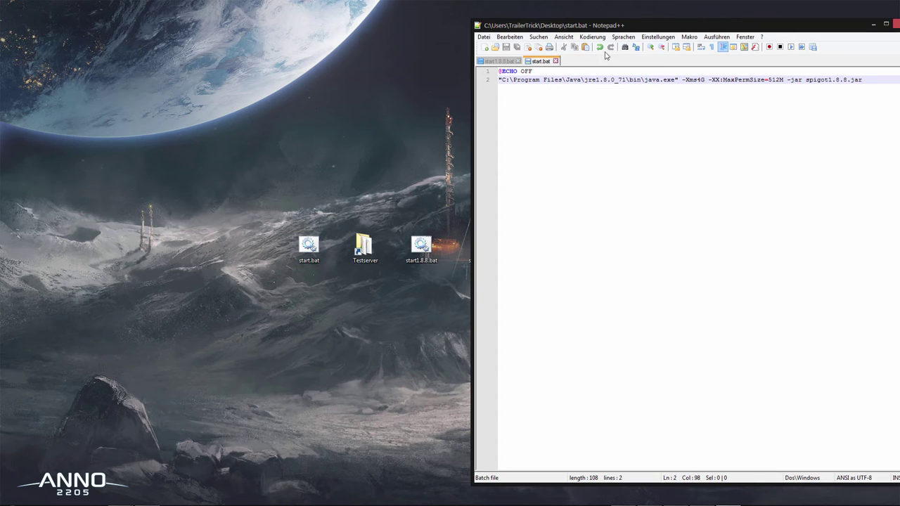
drag(583, 30, 453, 37)
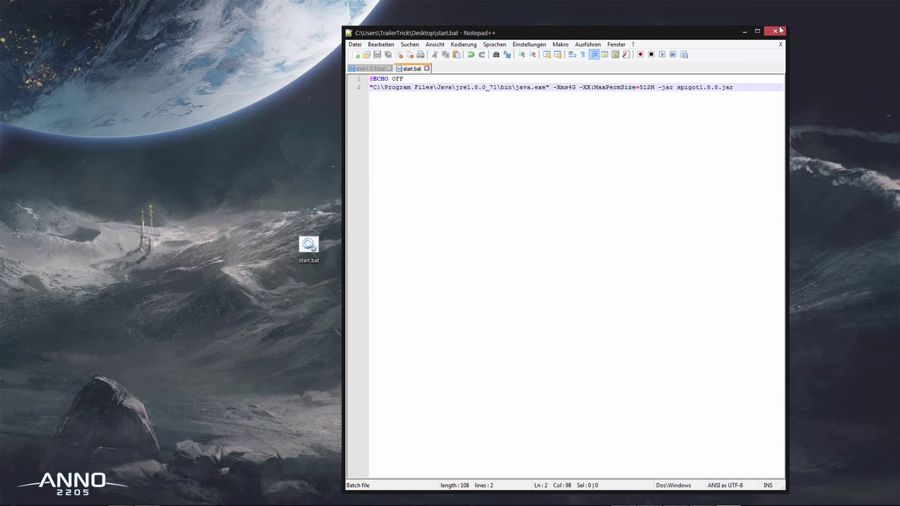
click(430, 79)
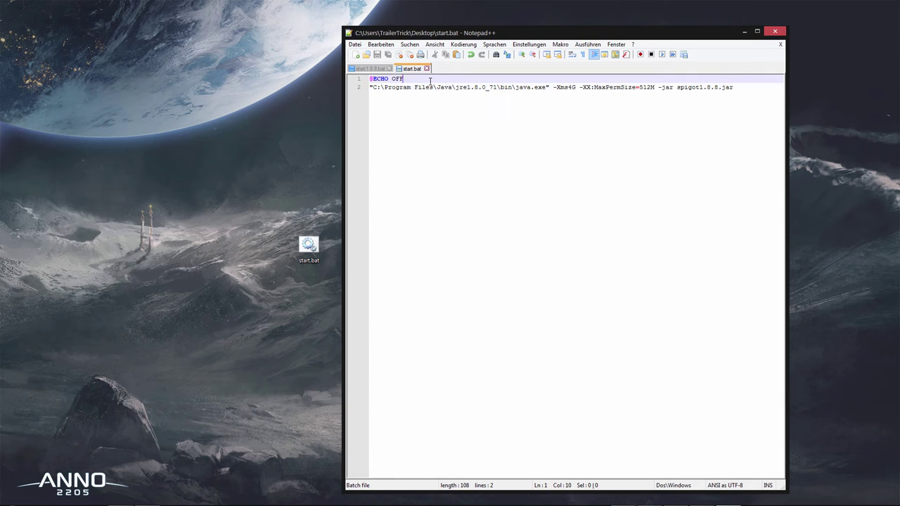
key(Return)
text(echo)
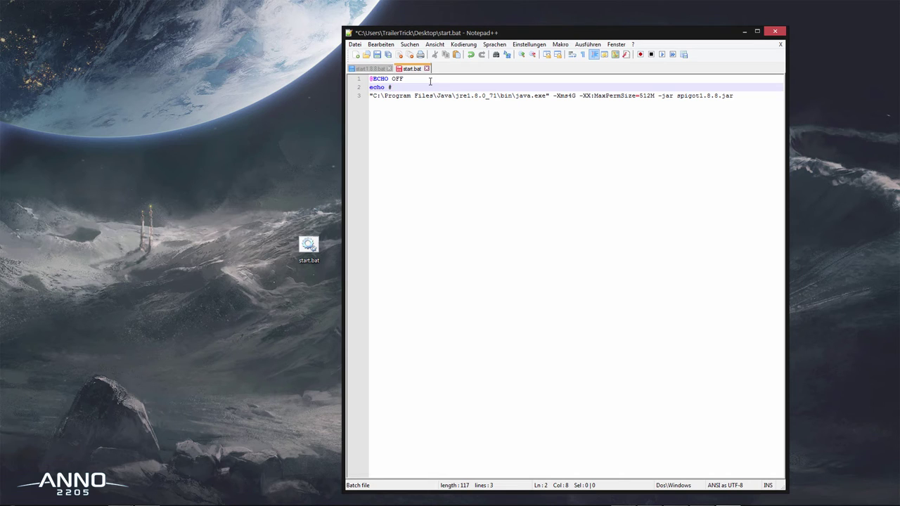
text(# YouTube Tutorial #)
key(ctrl+s)
click(781, 45)
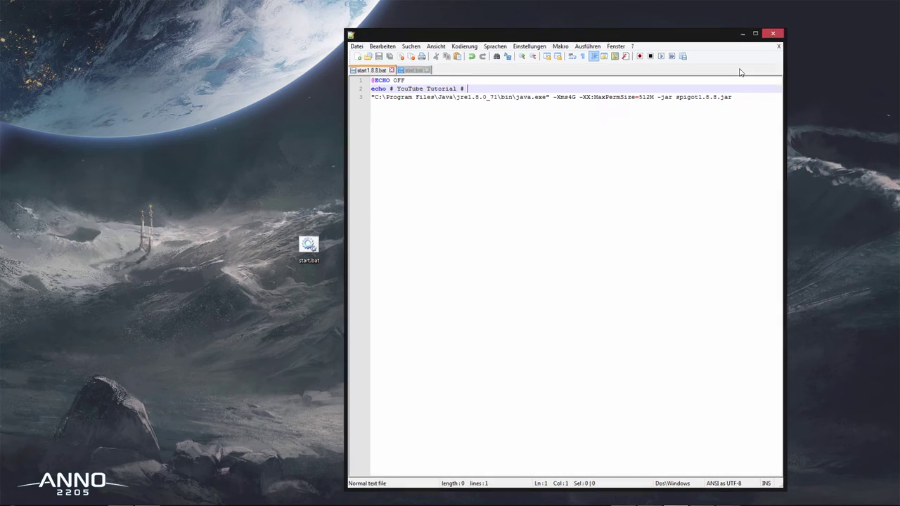
click(775, 31)
Run start.bat from the desktop as a test and delete the logs folder, server.properties and eula.txt it generates there
double_click(309, 247)
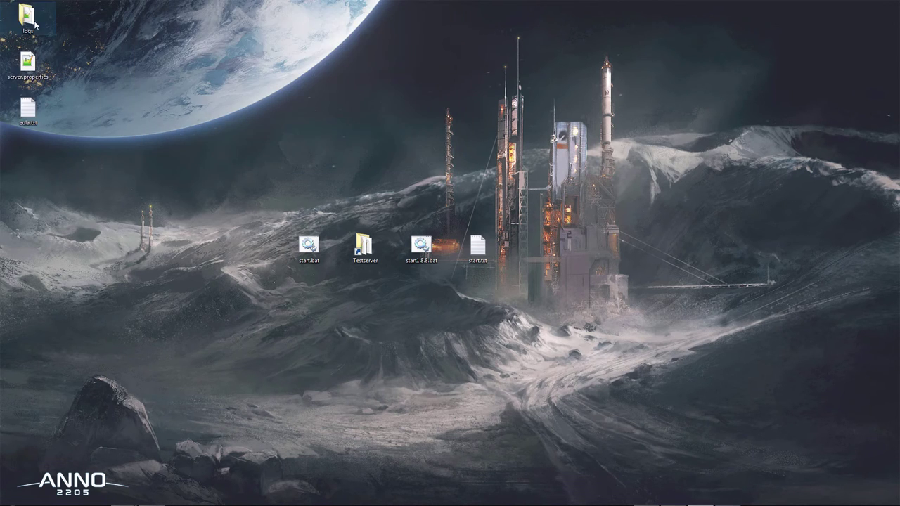
drag(47, 114, 106, 111)
key(Delete)
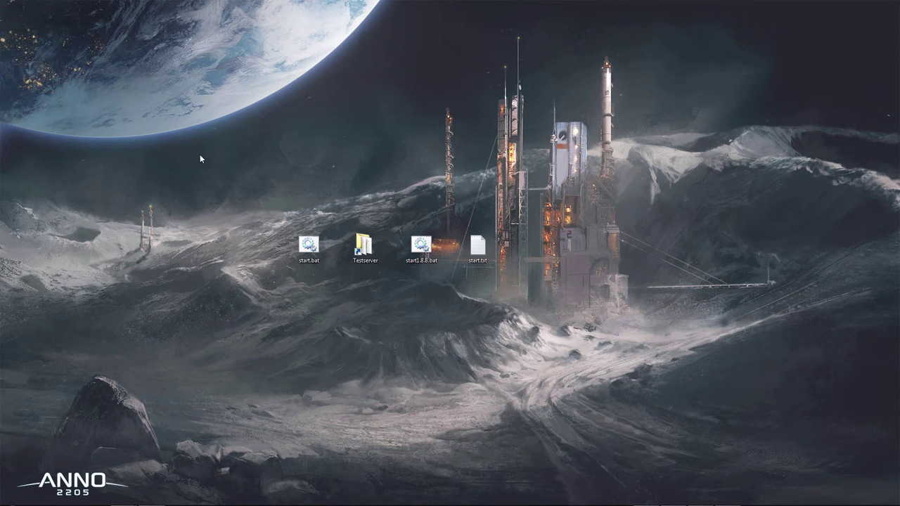
Open the Testserver folder beside the desktop icons and copy start.bat from the desktop into it
double_click(363, 246)
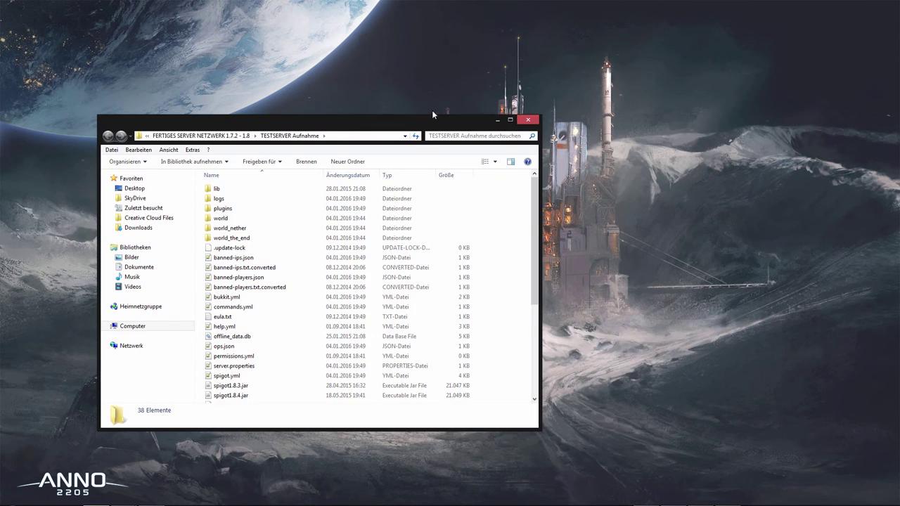
drag(330, 110, 622, 69)
click(310, 246)
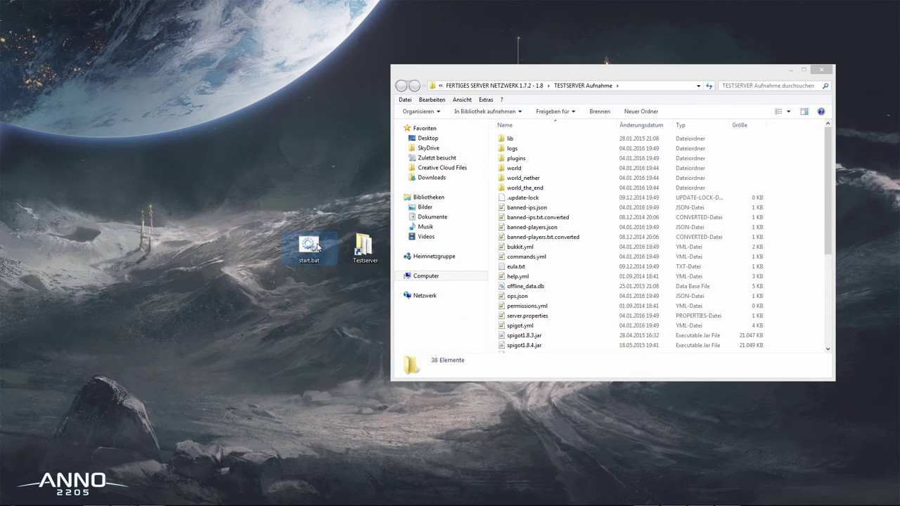
drag(310, 247, 799, 208)
Run the copied start.bat in the server folder and shut the server down from its console once it has loaded
scroll(798, 208, down, 3)
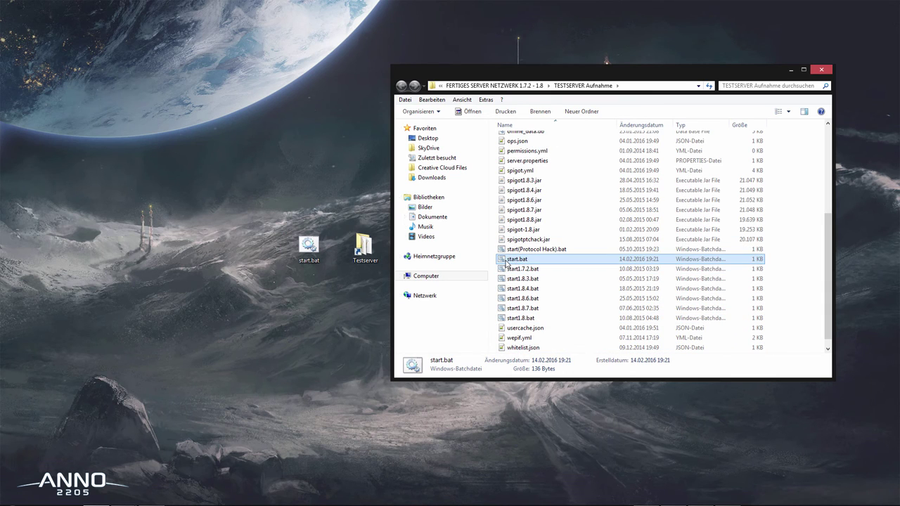
scroll(558, 183, up, 3)
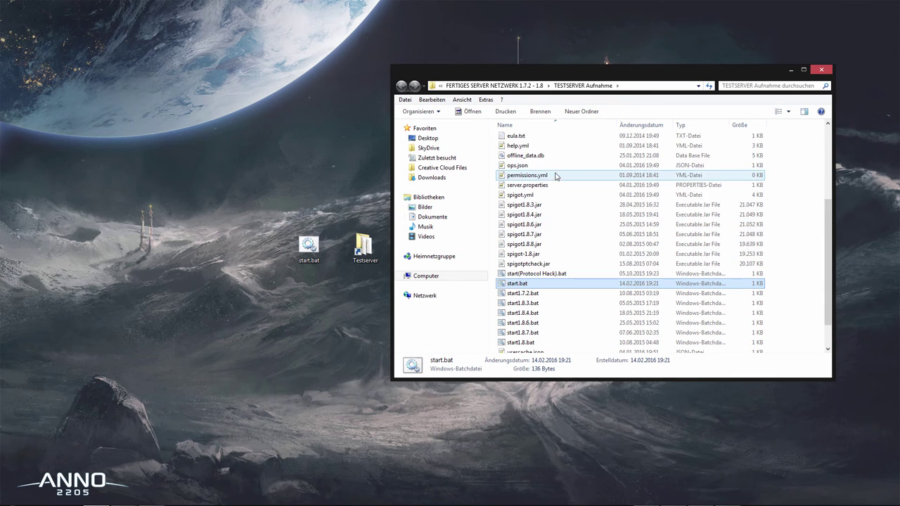
scroll(563, 201, up, 3)
scroll(541, 281, down, 5)
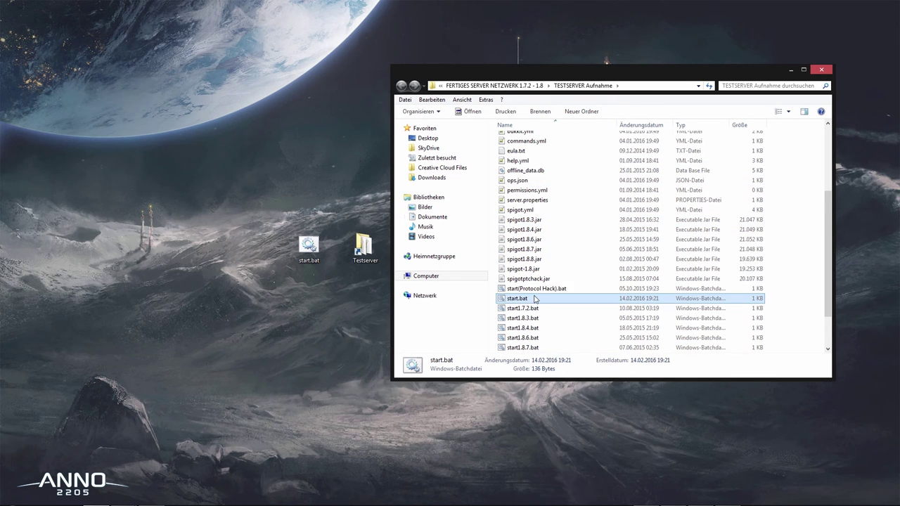
double_click(534, 298)
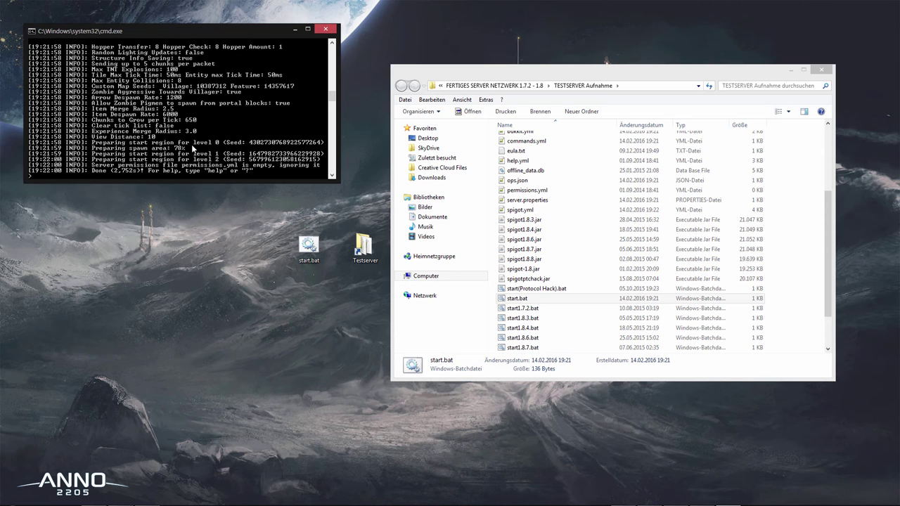
text(op)
key(Return)
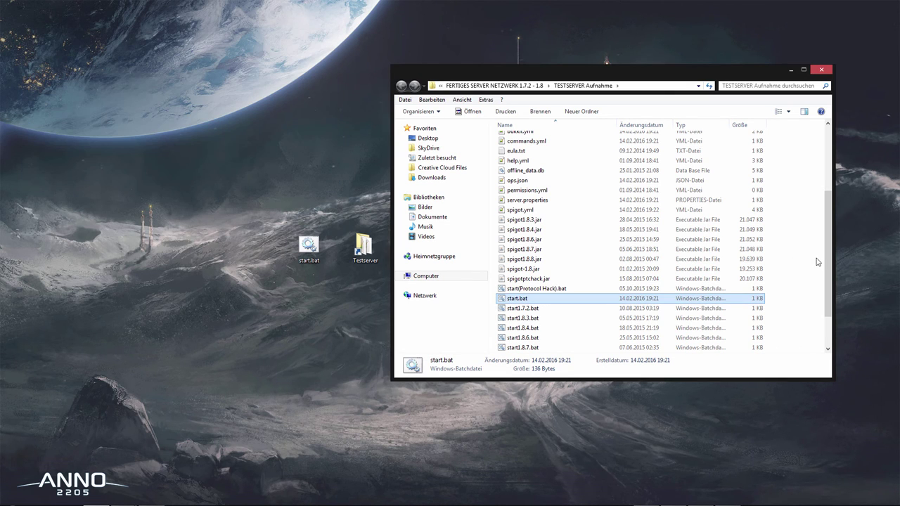
click(816, 262)
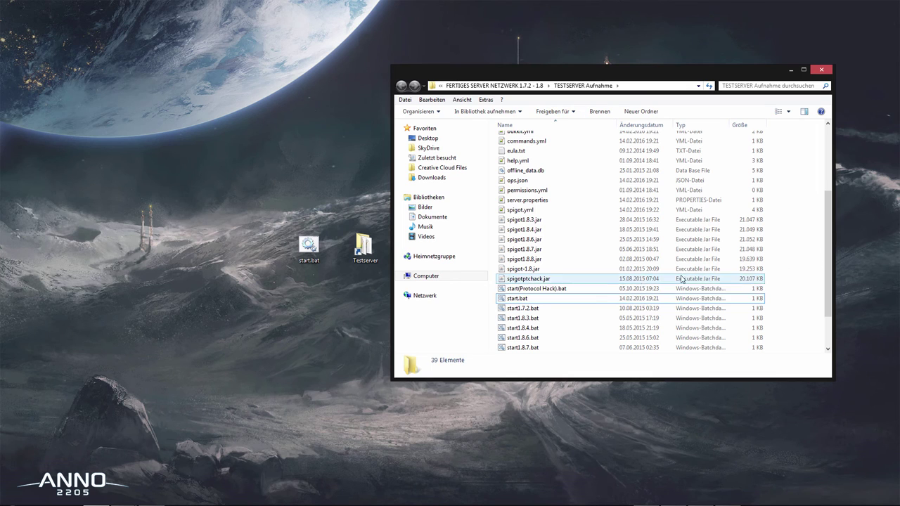
click(505, 299)
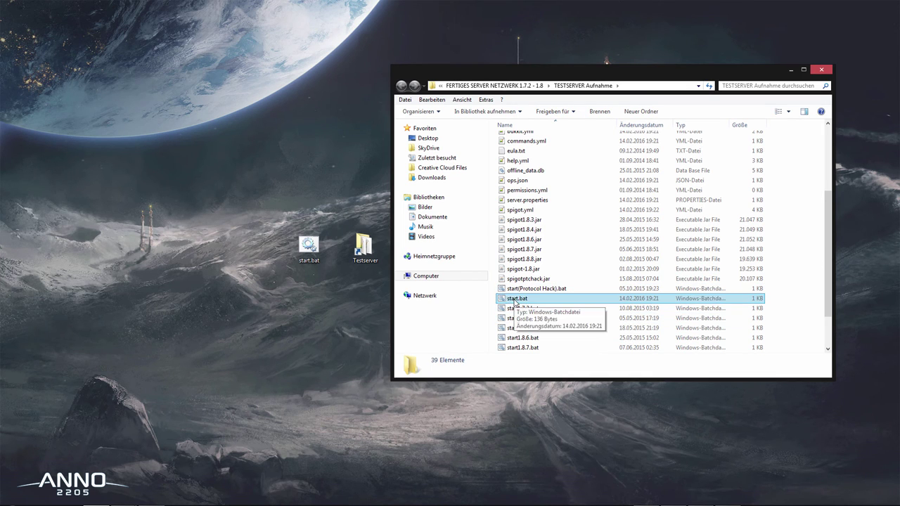
ctrl+click(517, 299)
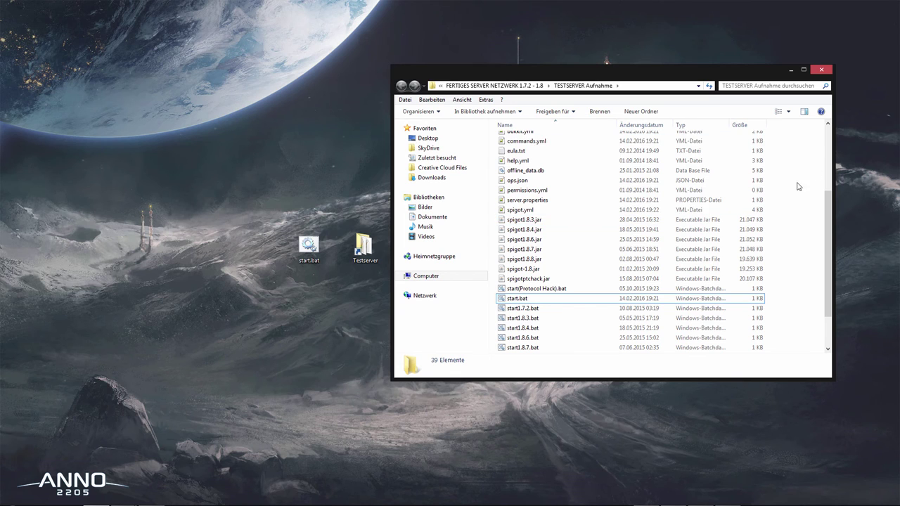
scroll(797, 187, up, 4)
scroll(797, 187, down, 5)
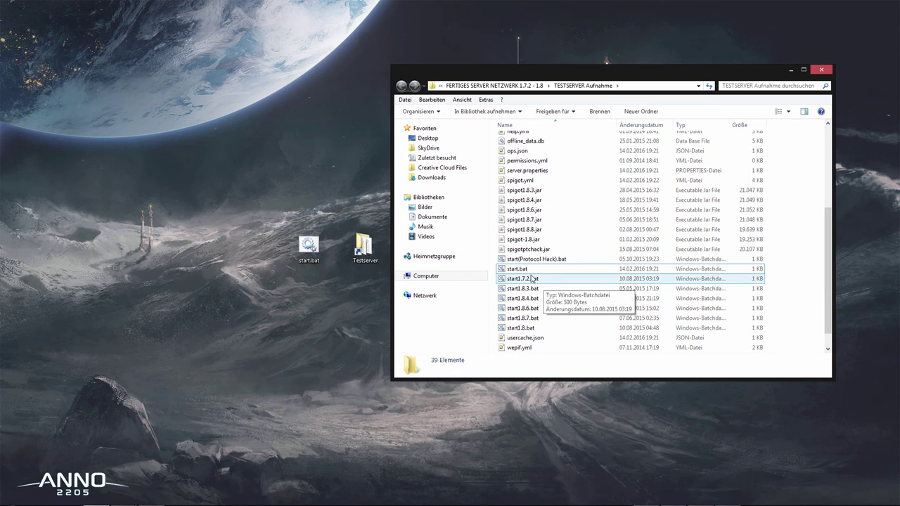
scroll(541, 262, down, 1)
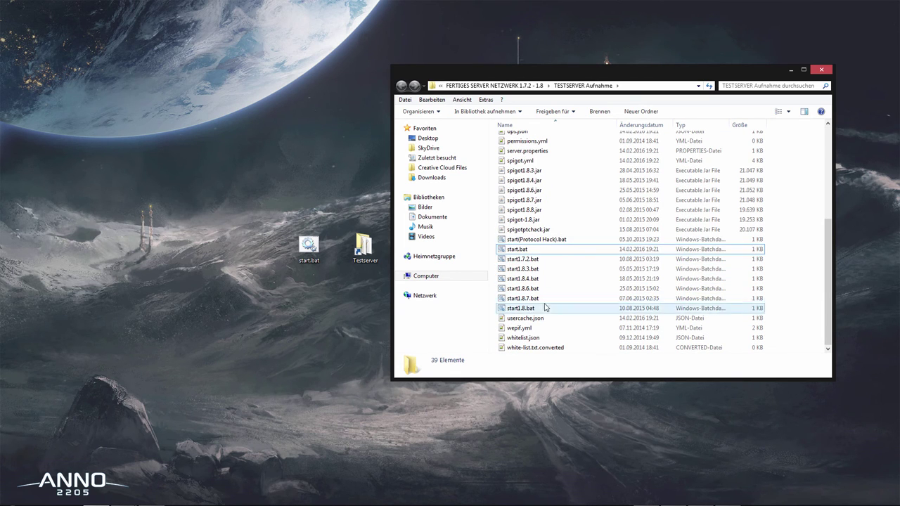
Examine the advanced view settings in the folder options, including the one that hides extensions of known file types, and close the dialog
click(486, 99)
click(510, 145)
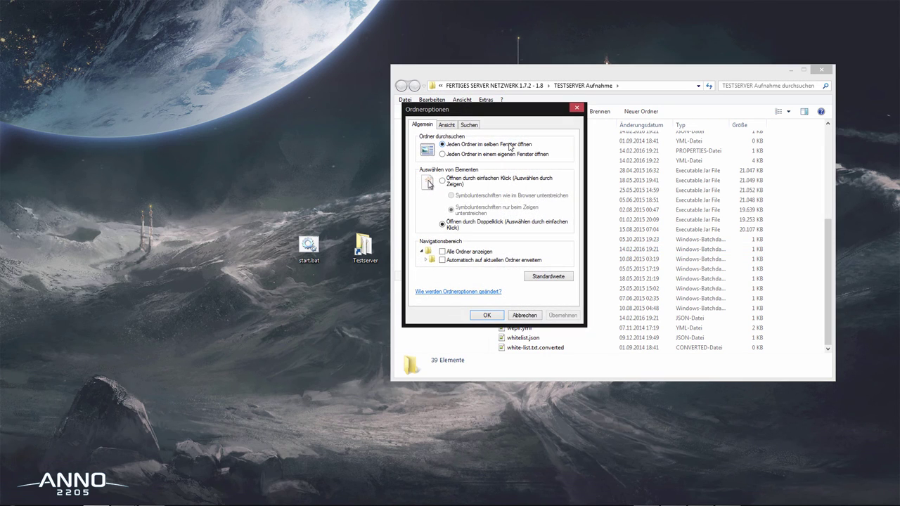
click(448, 125)
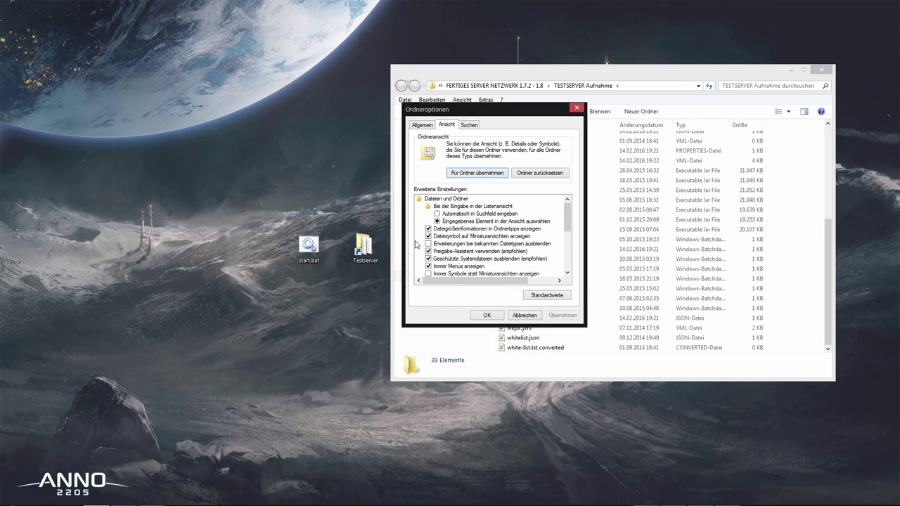
drag(569, 220, 567, 259)
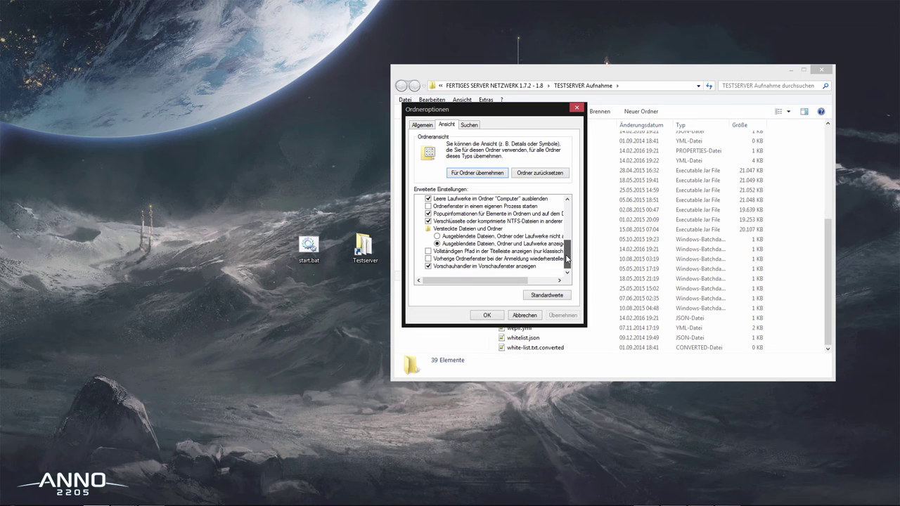
mouse_move(475, 280)
mouse_down()
mouse_move(506, 280)
mouse_move(475, 280)
mouse_up()
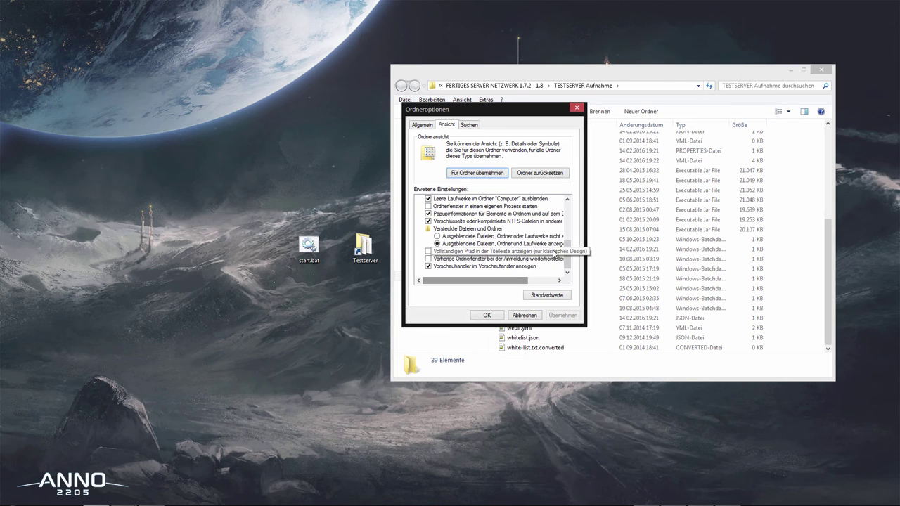
drag(568, 255, 566, 230)
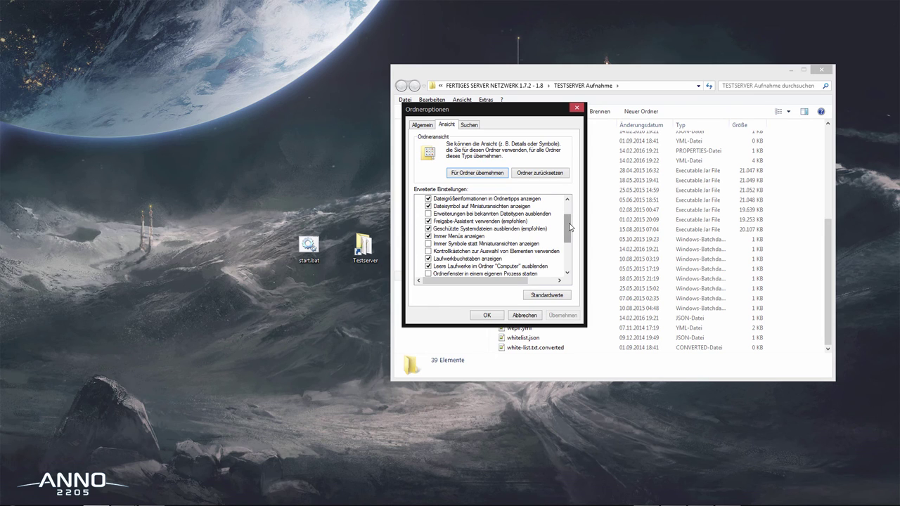
drag(570, 227, 569, 211)
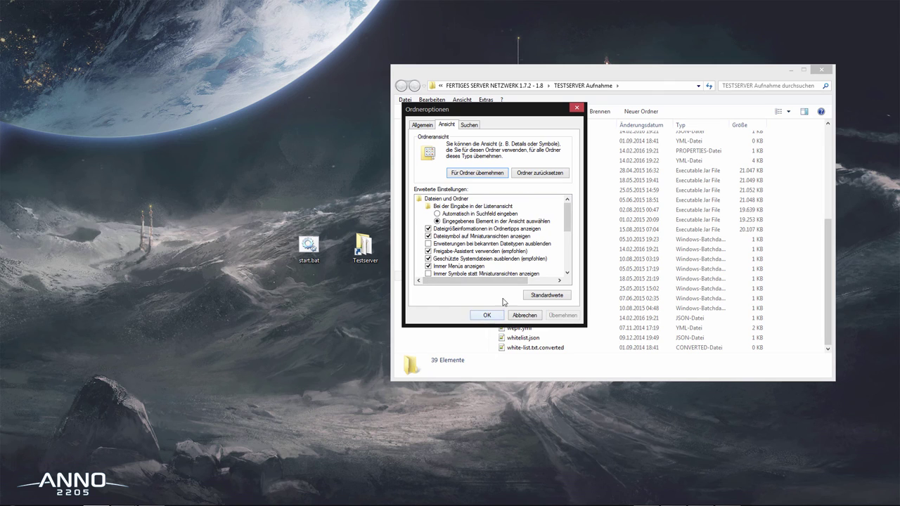
click(487, 315)
Rename start.bat in the server folder to start.txt, accepting the change of file extension
click(529, 251)
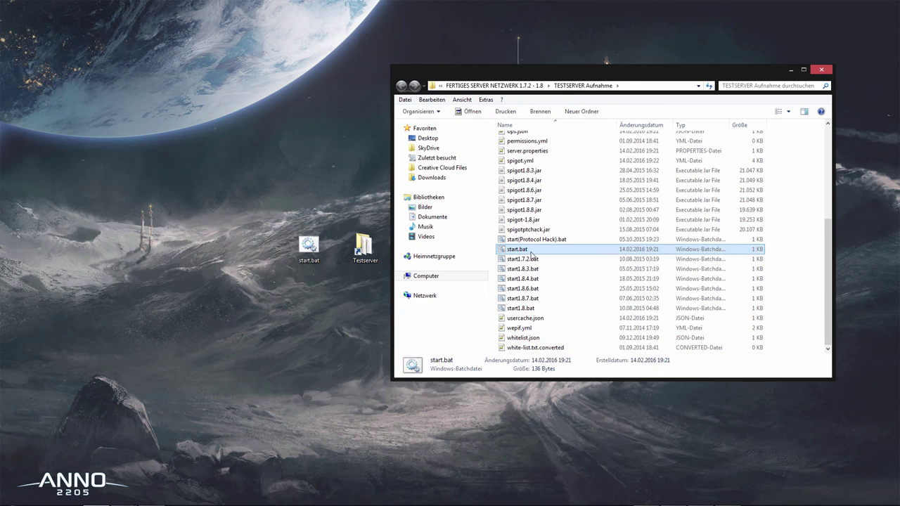
right_click(528, 252)
click(555, 457)
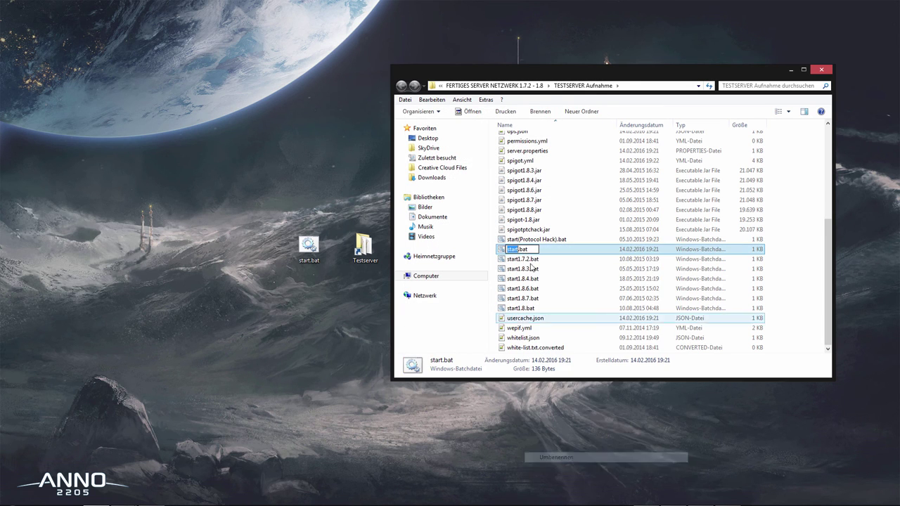
click(536, 249)
key(BackSpace)
key(BackSpace)
key(BackSpace)
text(tx)
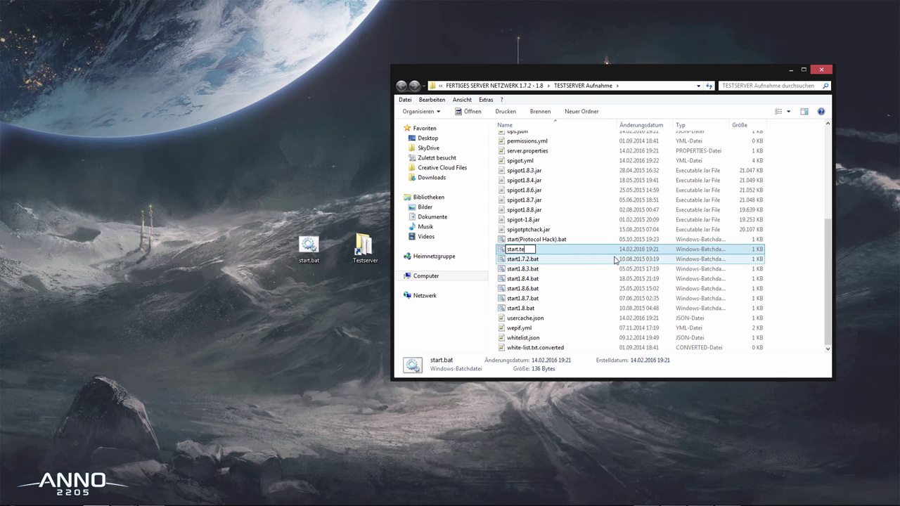
text(t)
key(Return)
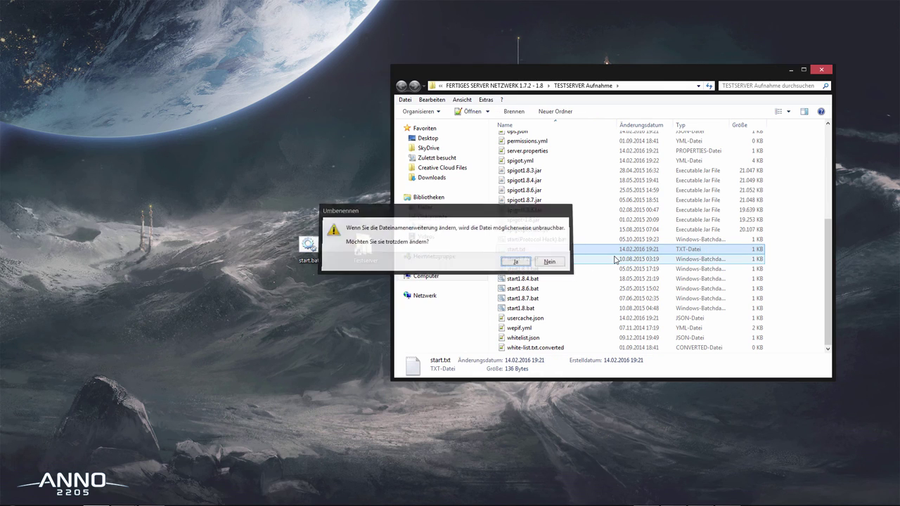
key(Return)
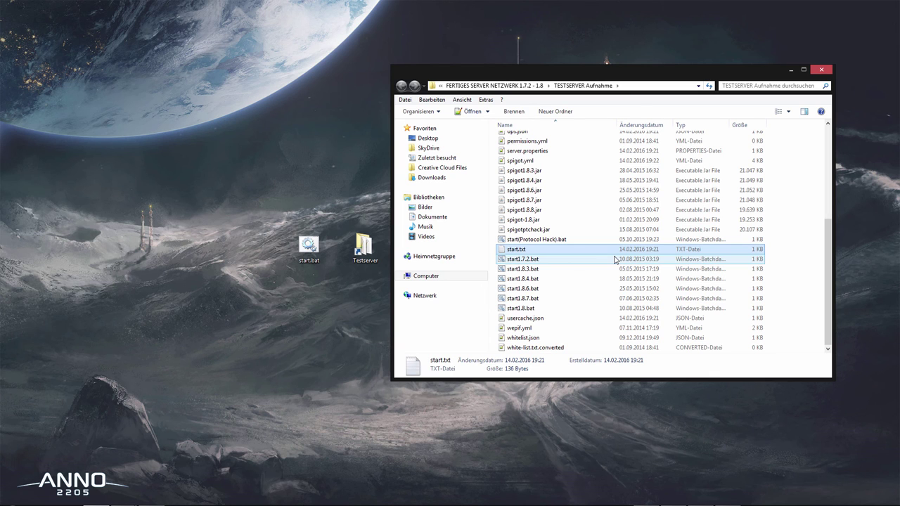
Rename start.txt in the server folder back to start.bat, accepting the change of file extension
right_click(544, 250)
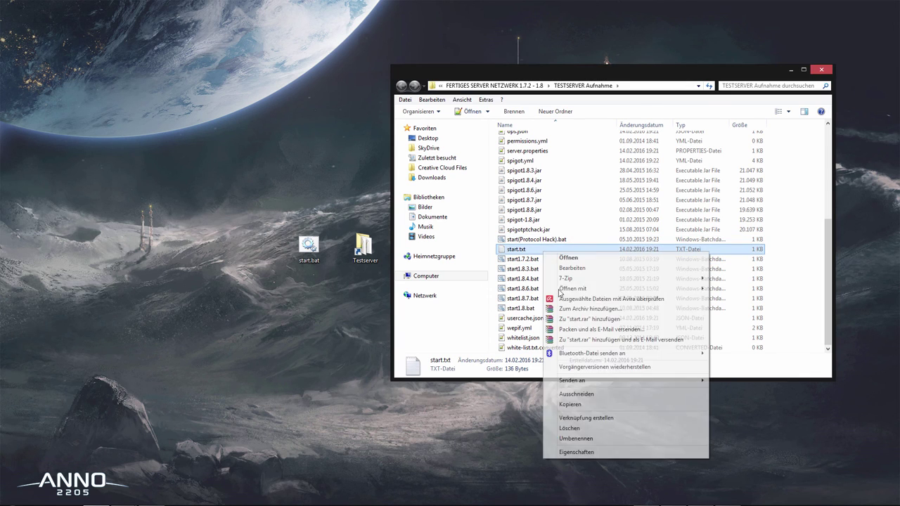
click(576, 439)
click(531, 257)
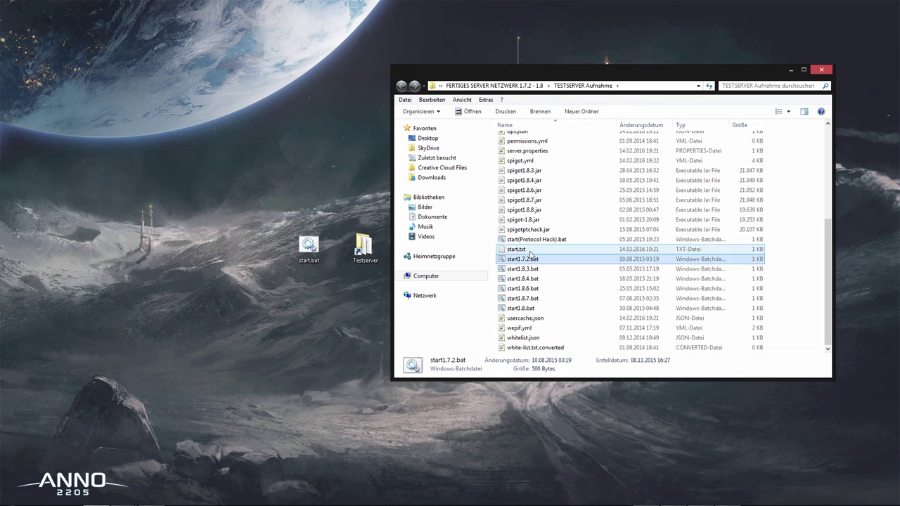
click(530, 251)
right_click(531, 251)
click(563, 438)
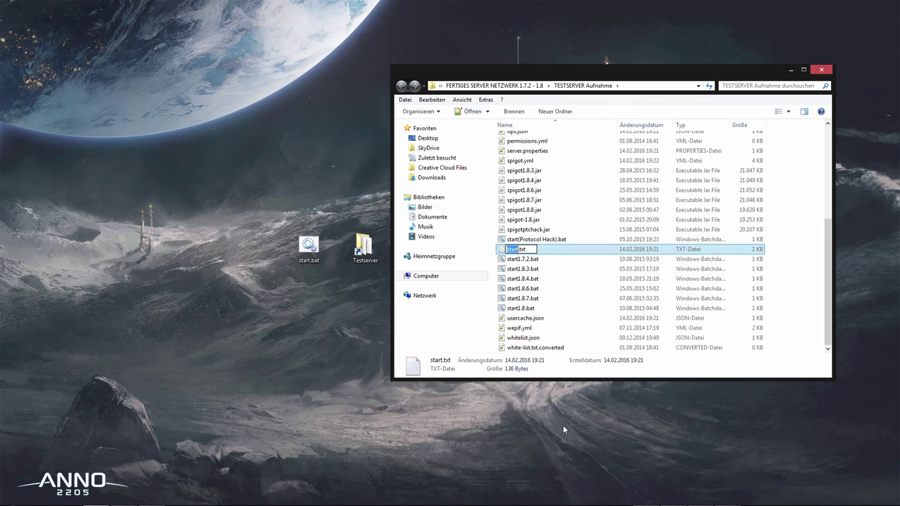
key(Right)
text(bat)
key(Return)
key(Return)
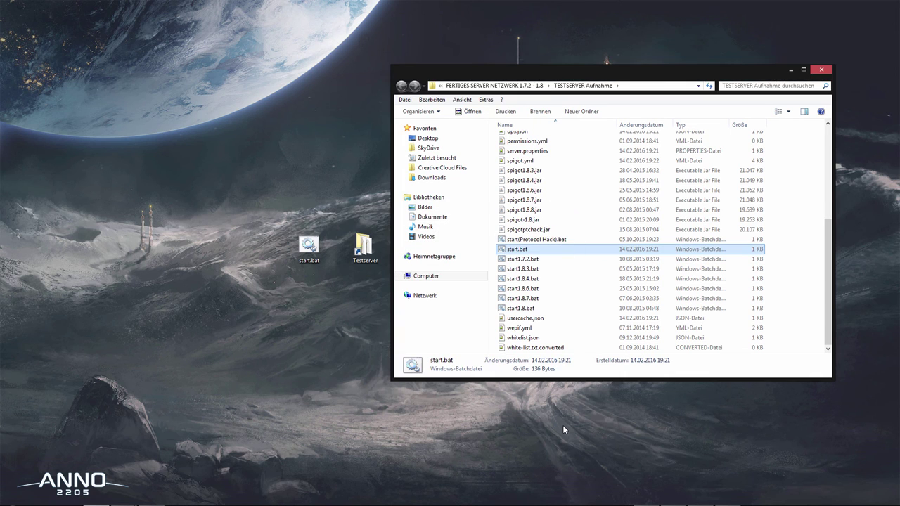
Launch start.bat from the server folder again, then close the server console and the folder window
key(Return)
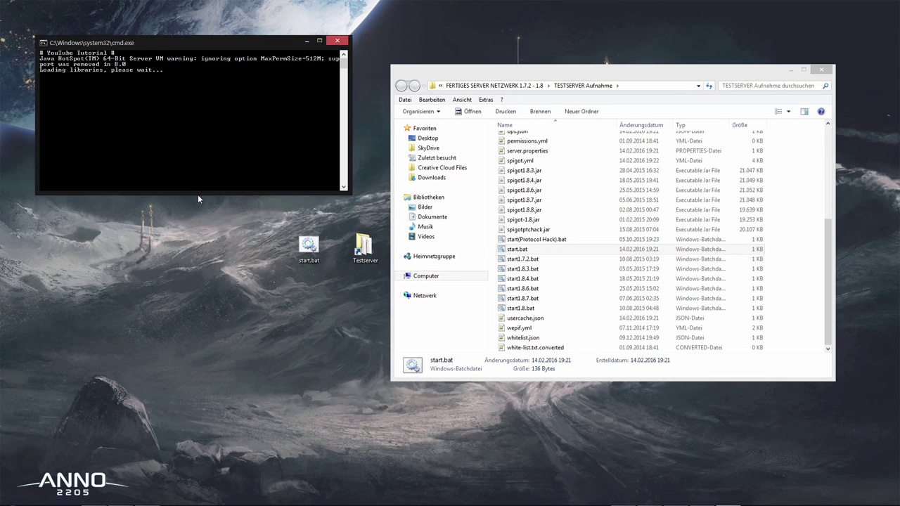
click(338, 40)
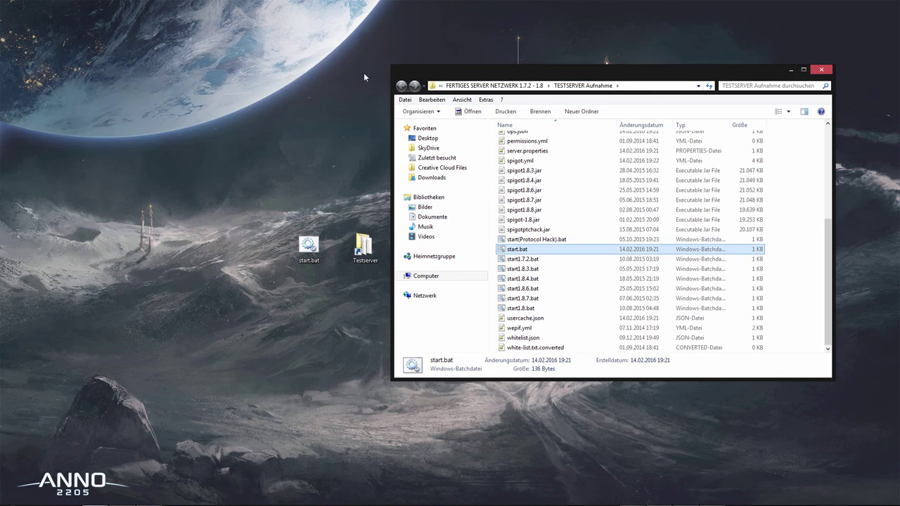
click(821, 69)
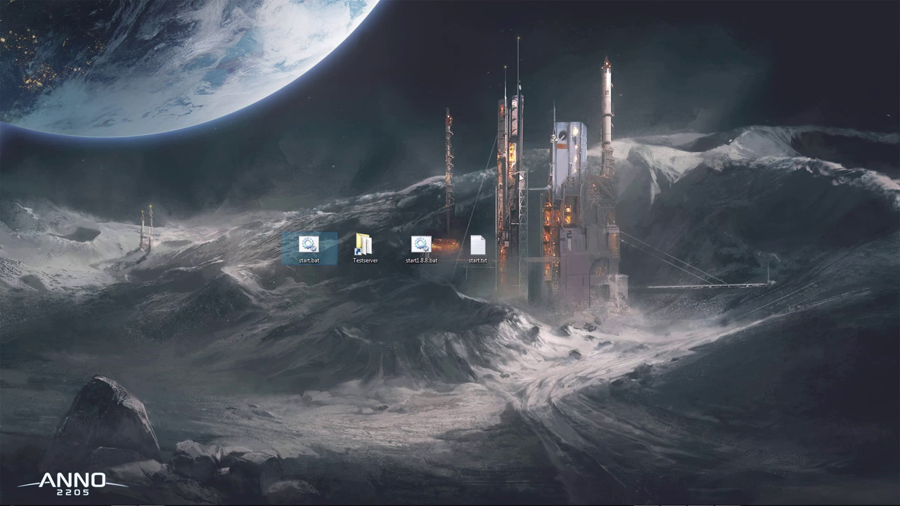